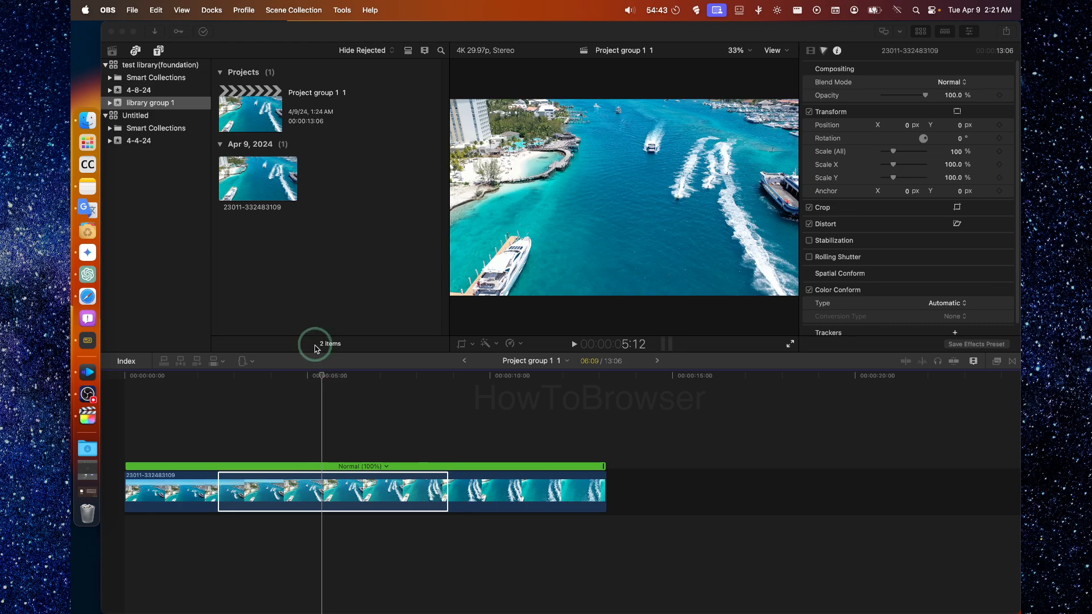
click(324, 375)
drag(388, 376, 329, 385)
click(343, 467)
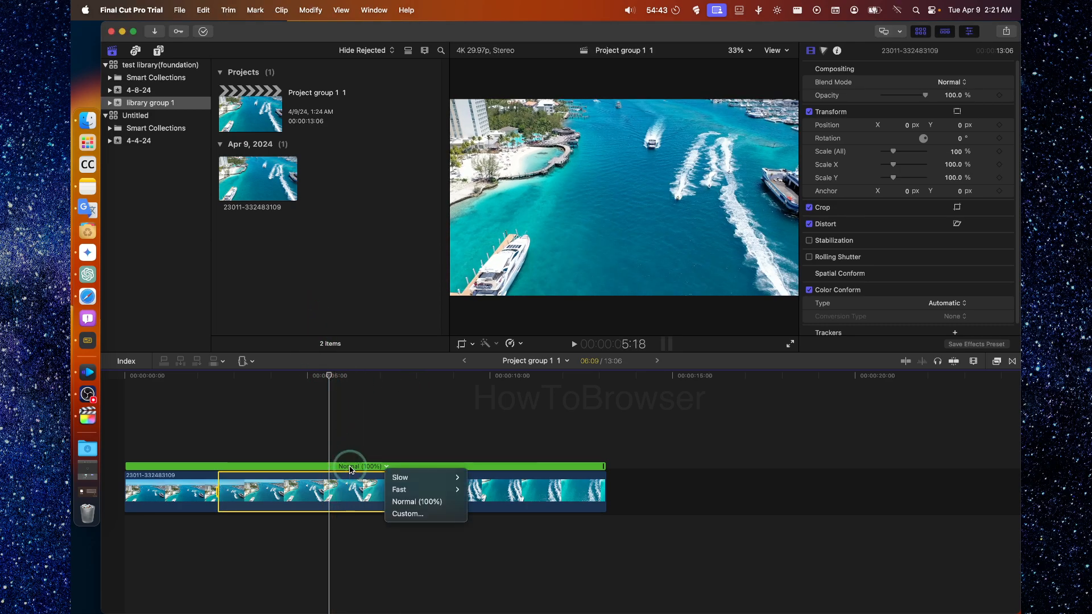
click(390, 433)
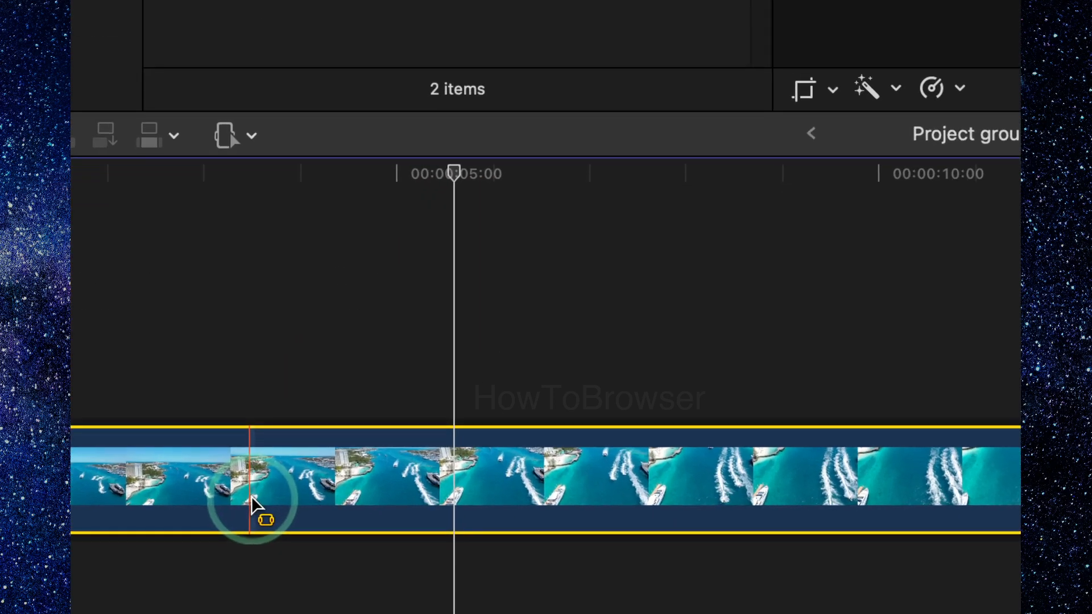
Show the retime editor above the clip in the timeline.
right_click(253, 502)
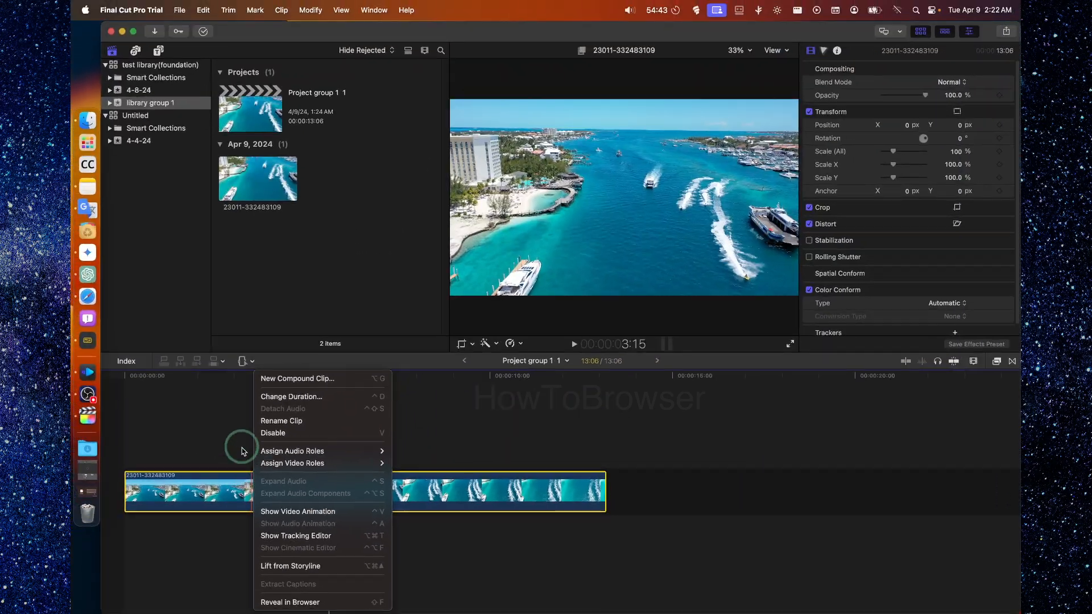
click(224, 421)
key(super+r)
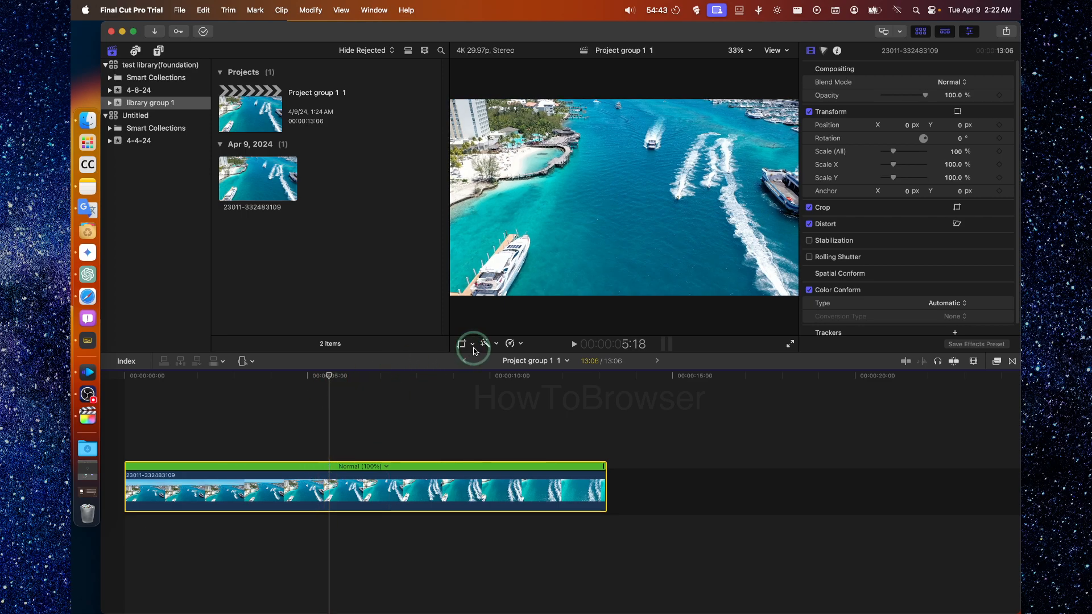
Mark a range about 2:04 long around the 8-second mark of the clip with the Range Selection tool.
click(254, 363)
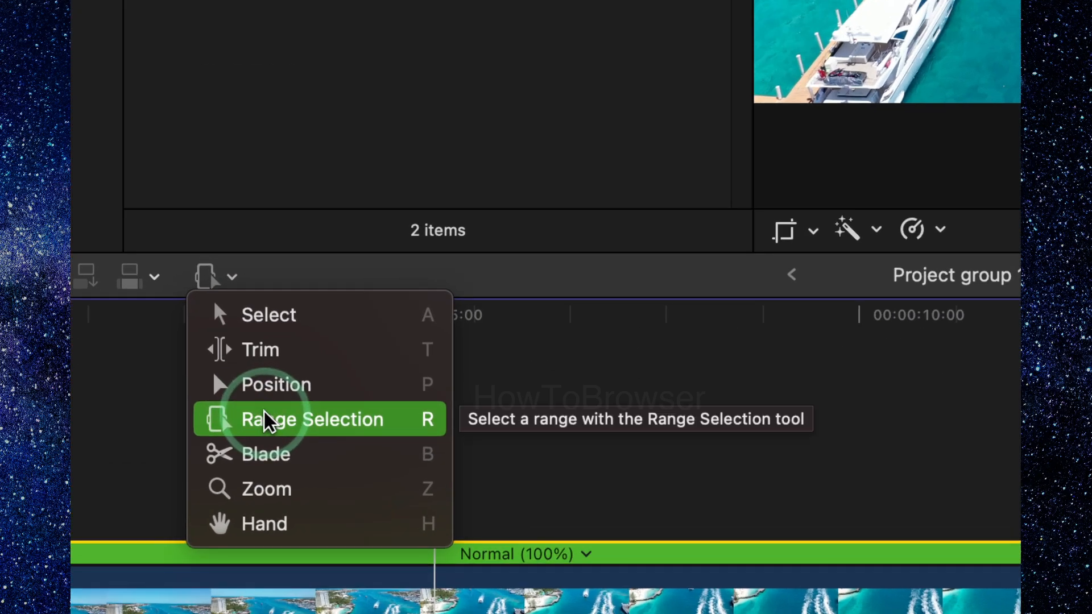
click(264, 415)
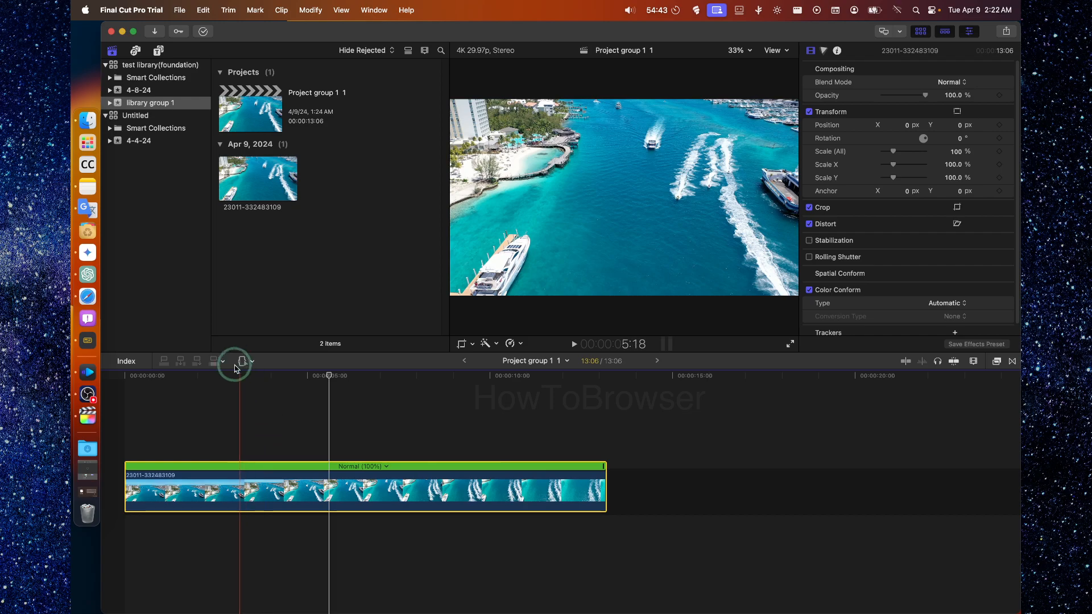
drag(245, 478, 359, 483)
drag(329, 380, 290, 381)
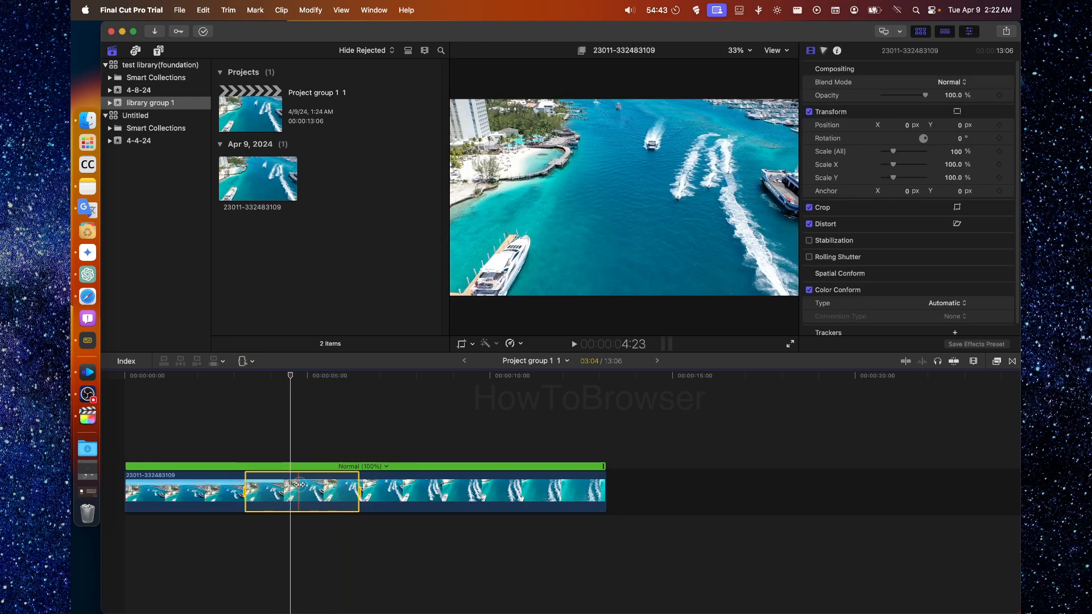
drag(299, 484, 404, 490)
drag(480, 493, 401, 491)
Slow the marked range to 50%, and stretch the segment until its speed is 19%.
click(427, 380)
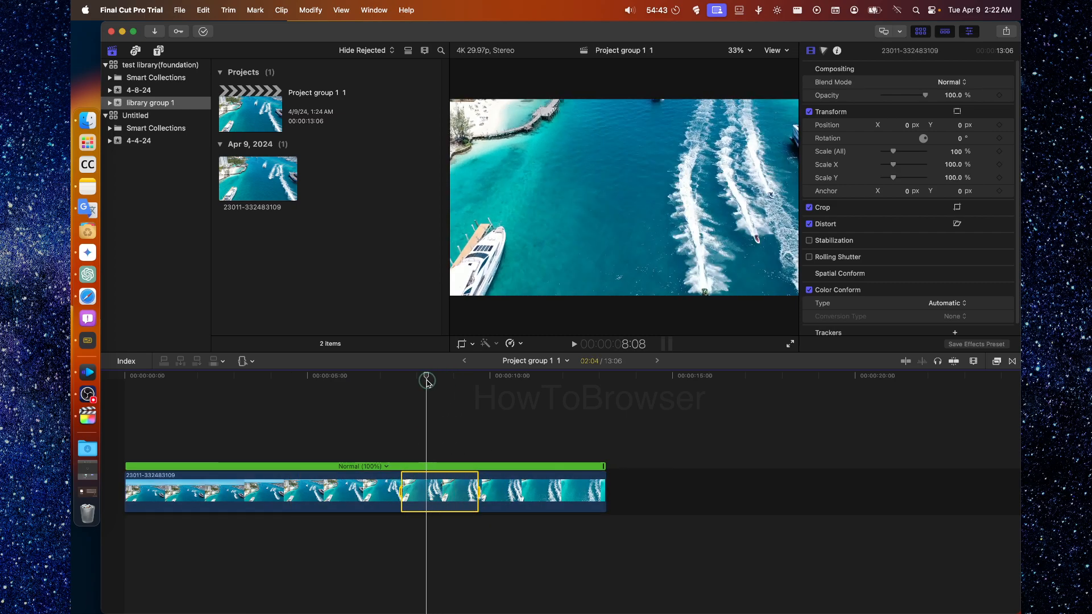
click(519, 344)
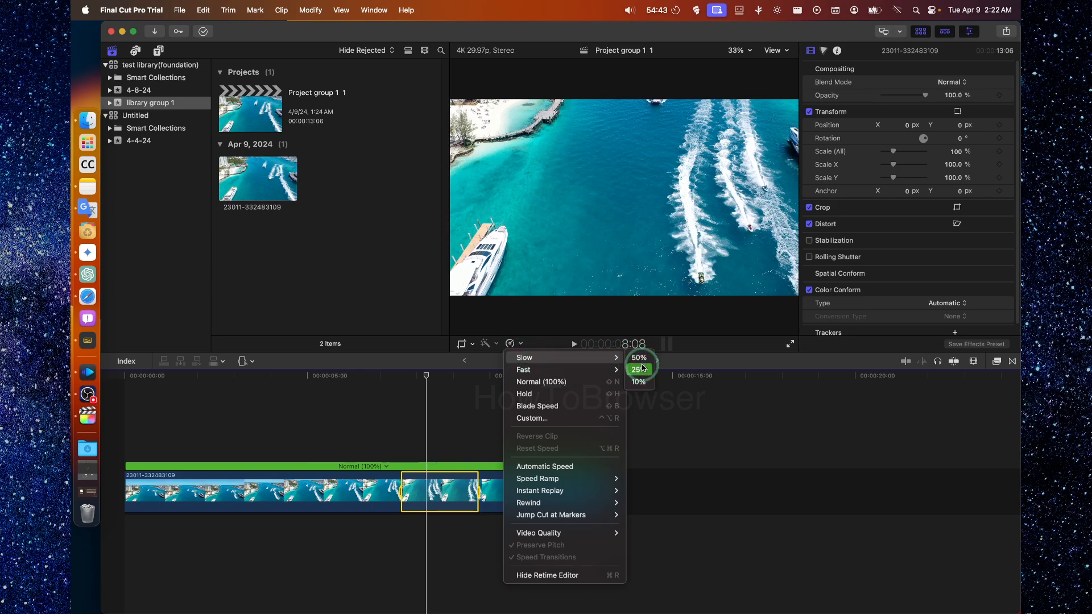
click(639, 358)
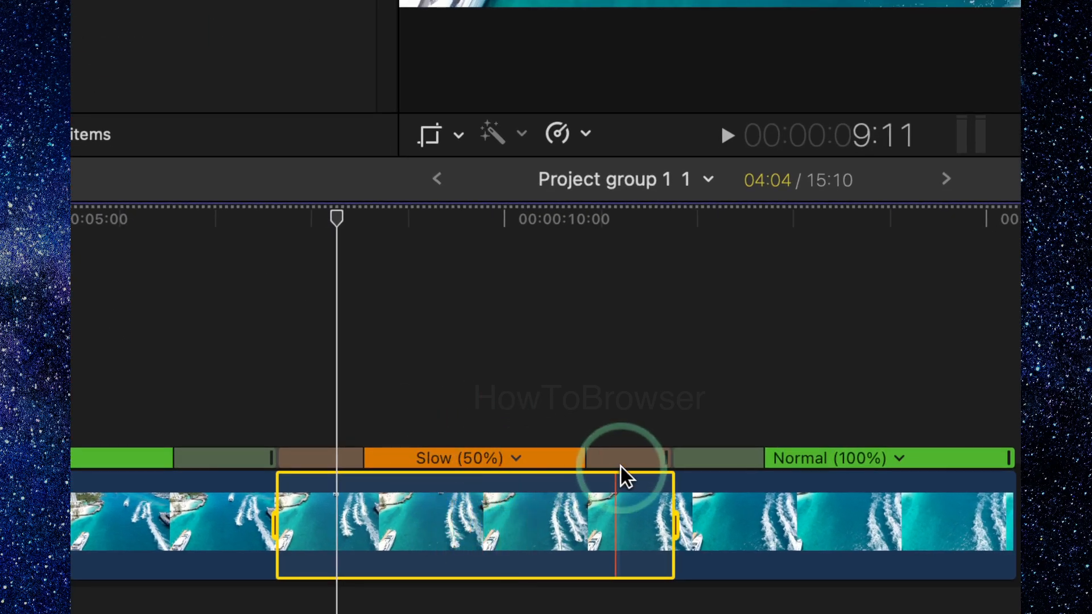
drag(661, 458, 812, 440)
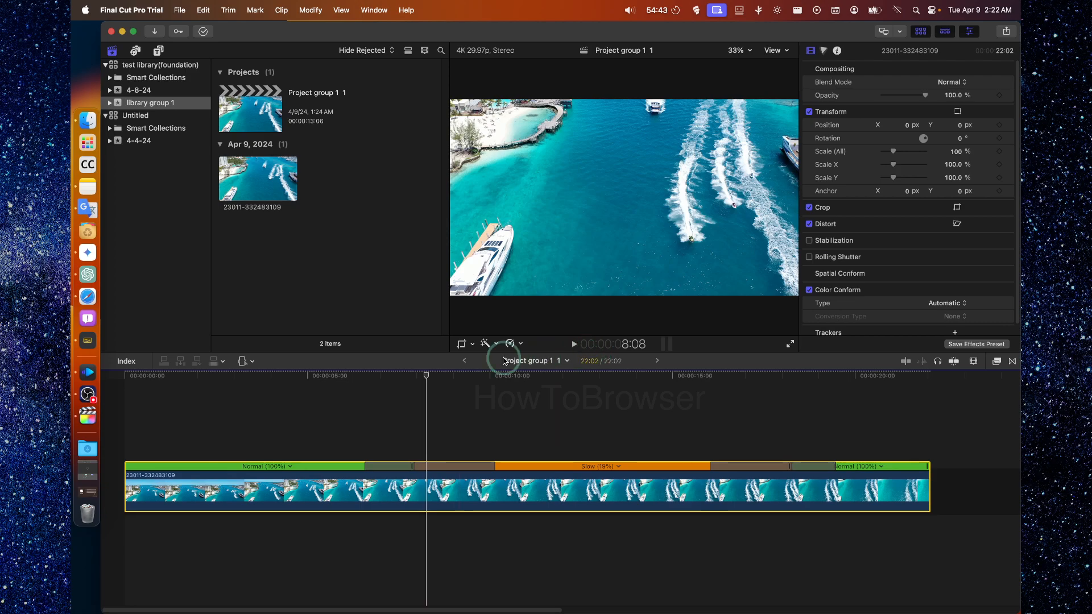
Play the clip from about 5:09 to review the slow-motion section, and stop playback near the end.
click(319, 382)
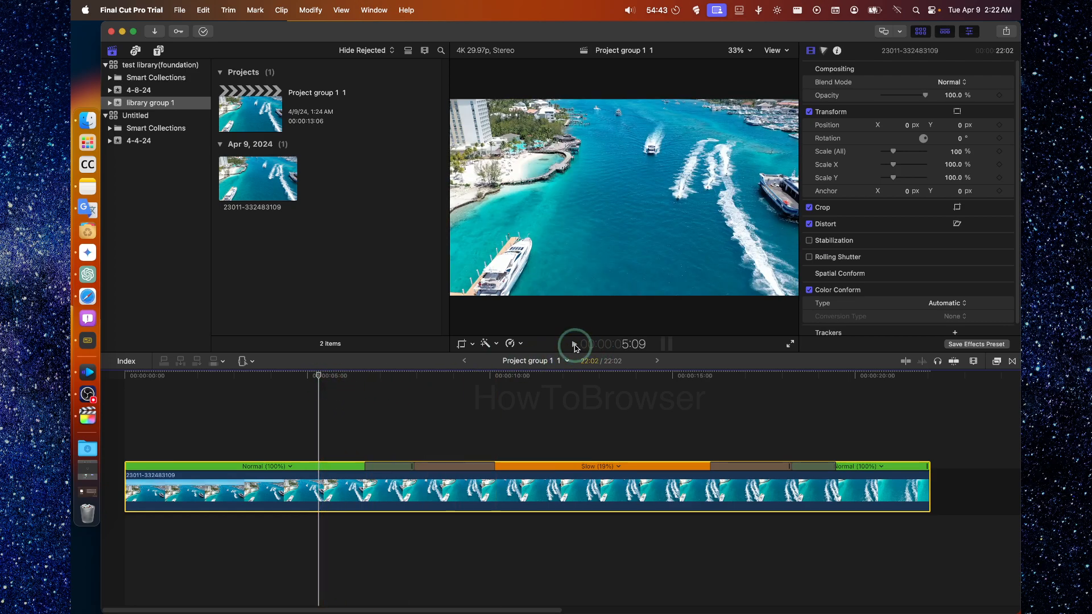
key(space)
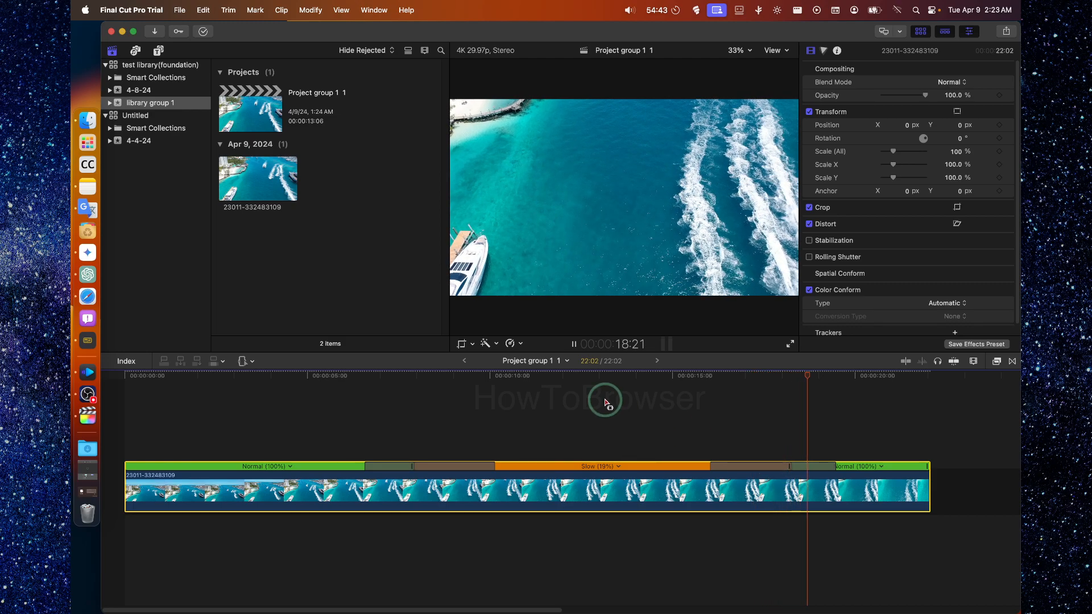
click(574, 345)
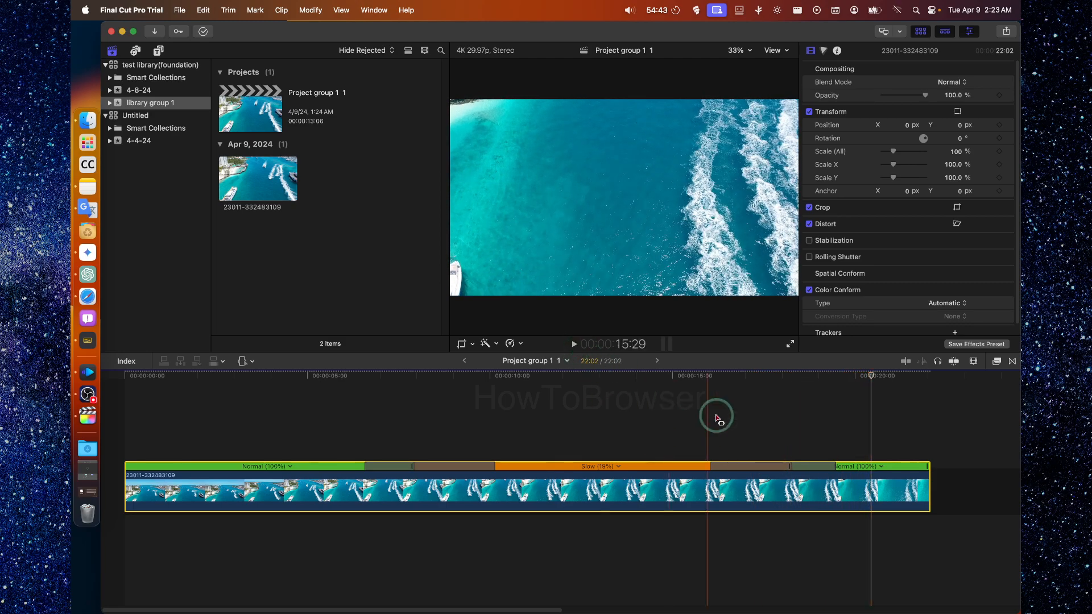
Shorten the clip's three speed segments to about 149% for the opening, 94% for the middle and 197% for the ending.
drag(777, 471, 479, 421)
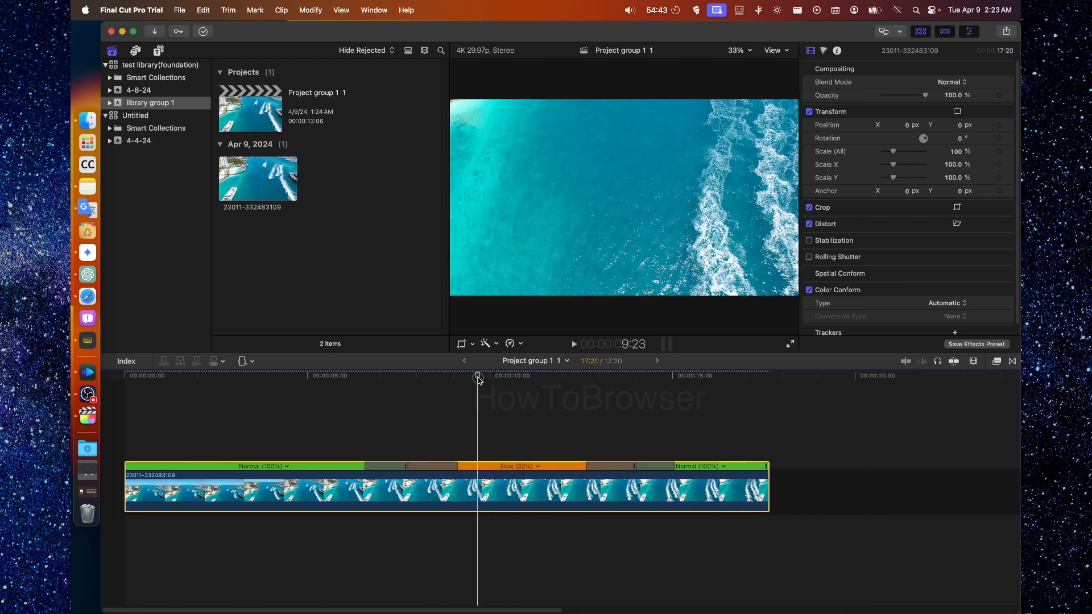
click(404, 378)
drag(405, 465, 315, 468)
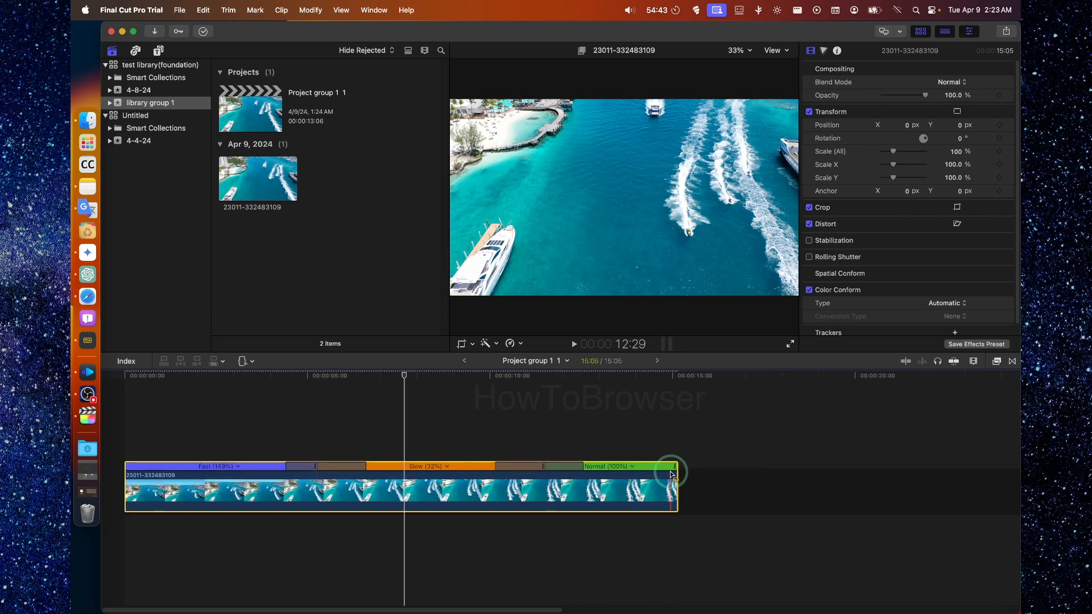
drag(674, 467, 614, 467)
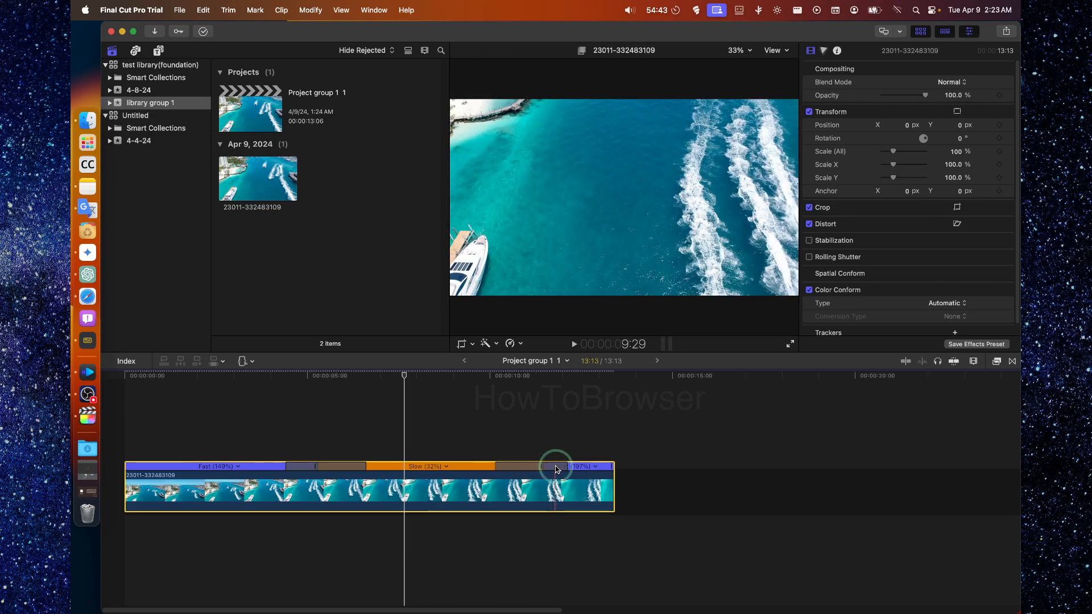
drag(541, 472, 340, 474)
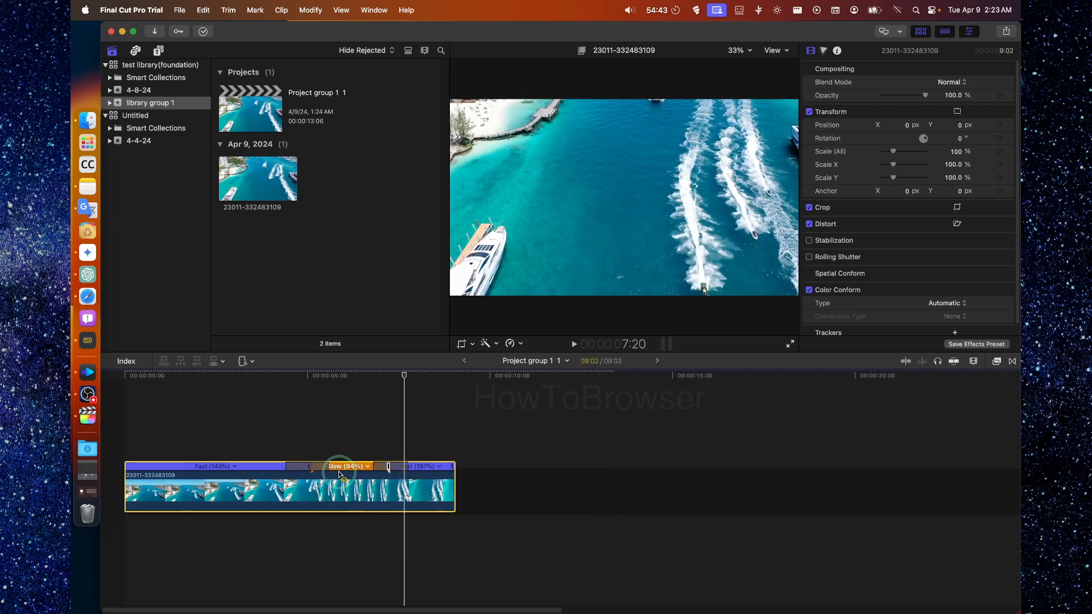
Play the retimed clip from about 1:22 and examine the slow section around the 6-second mark.
drag(358, 377, 189, 380)
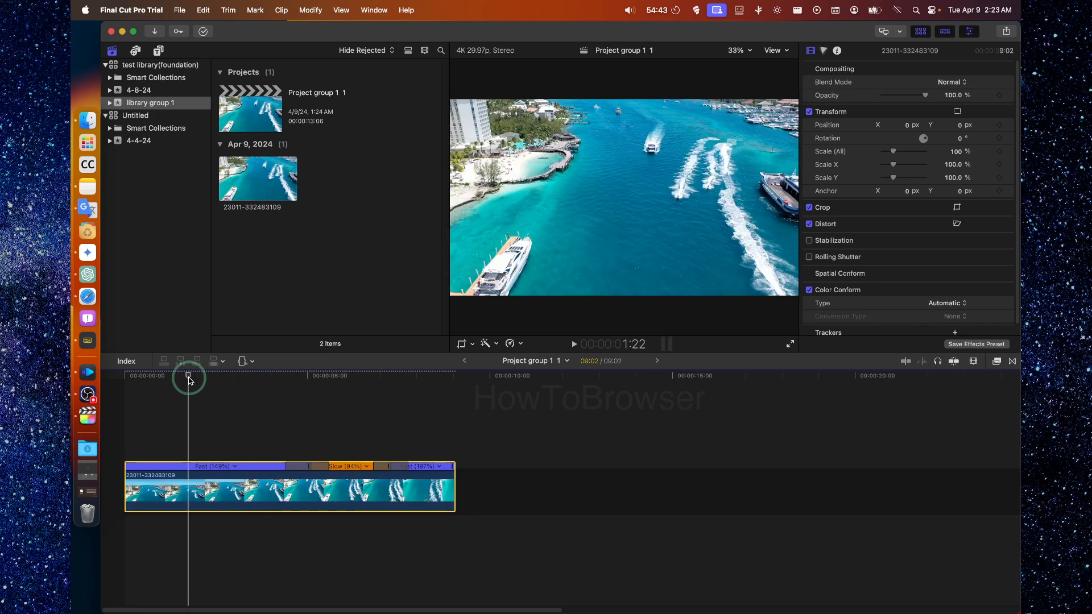
key(space)
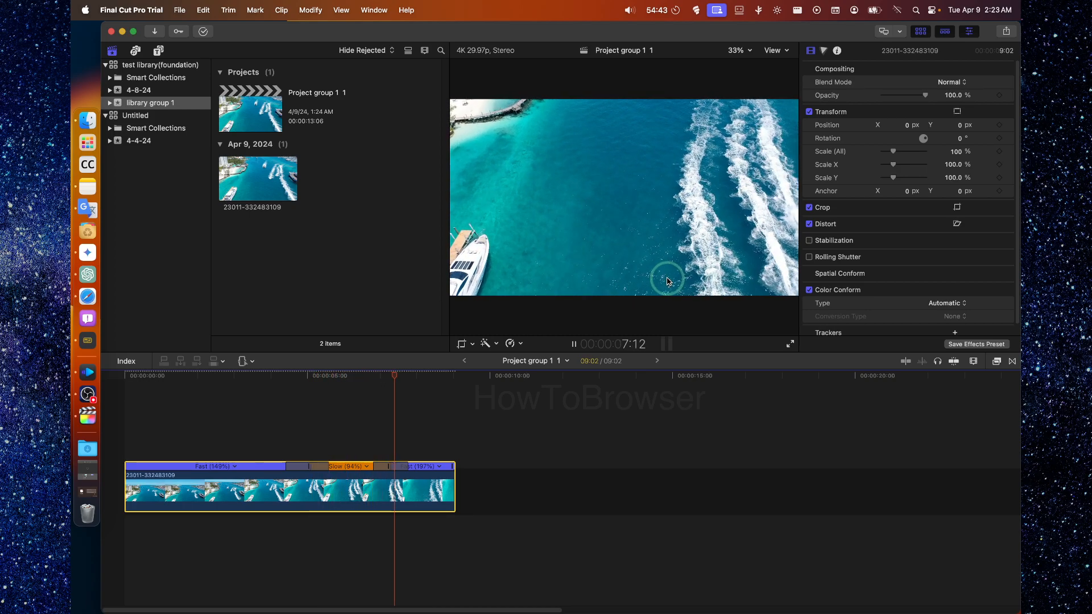
click(349, 376)
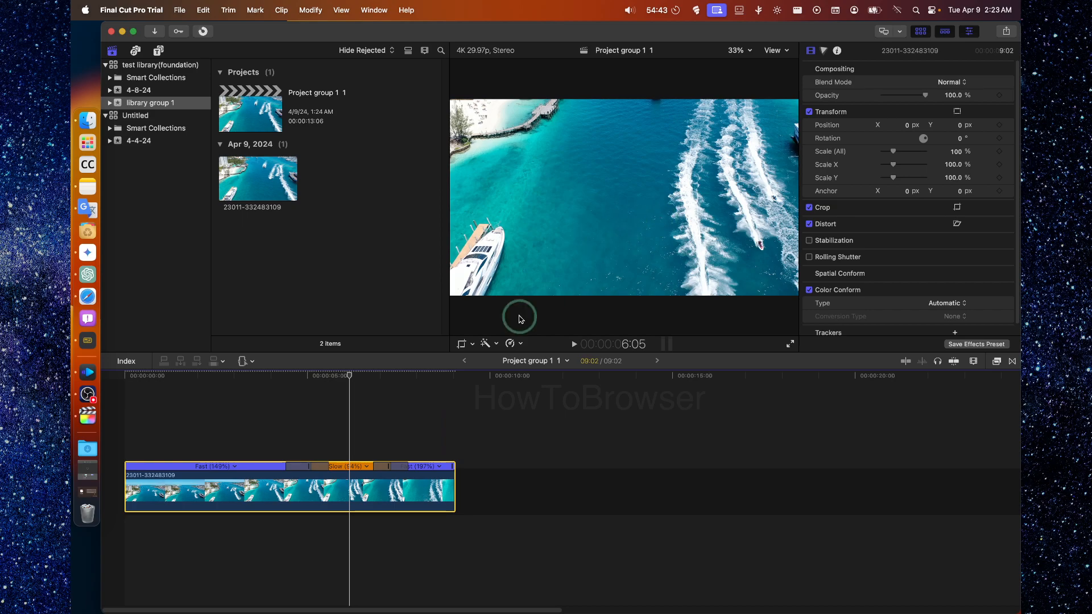
mouse_move(348, 376)
mouse_down()
mouse_move(319, 376)
mouse_move(380, 375)
mouse_move(365, 375)
mouse_up()
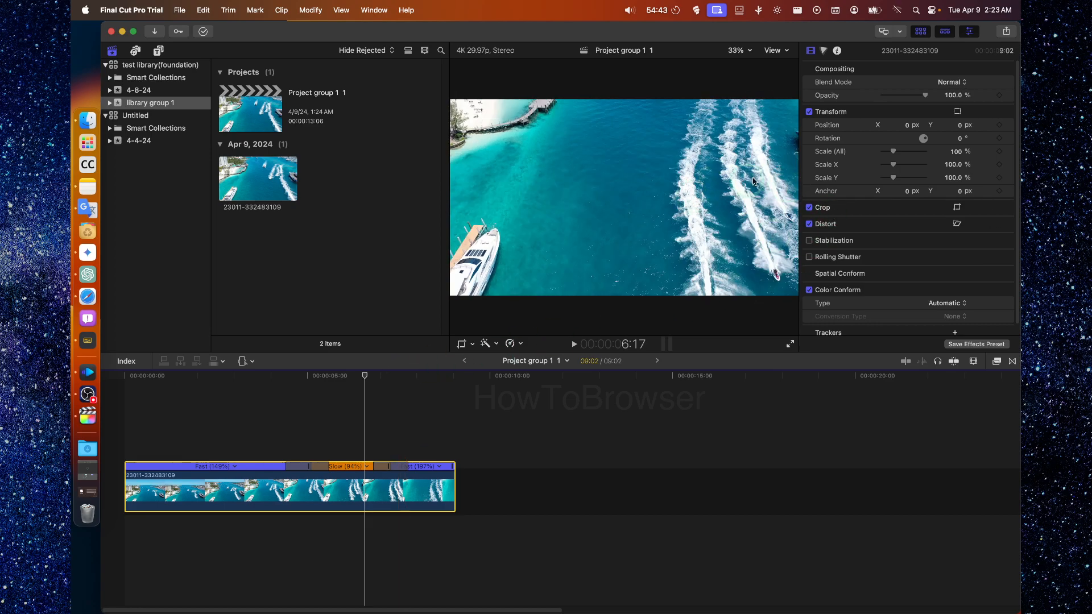
Lengthen the opening fast segment until its speed is 124%.
drag(365, 376, 306, 376)
click(586, 249)
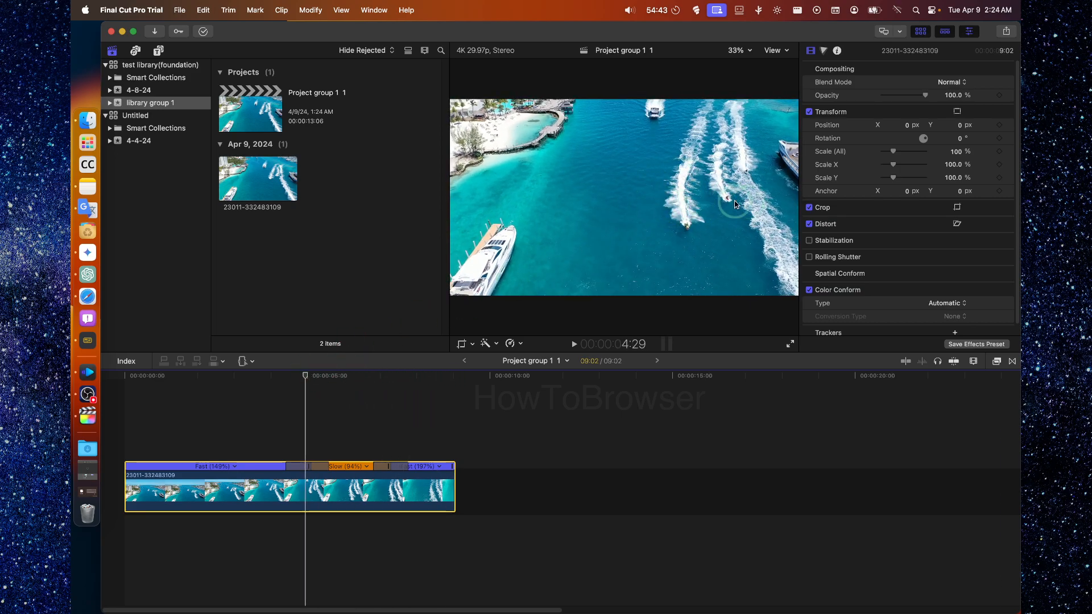
mouse_move(319, 468)
mouse_down()
mouse_move(275, 467)
mouse_move(366, 465)
mouse_move(317, 467)
mouse_up()
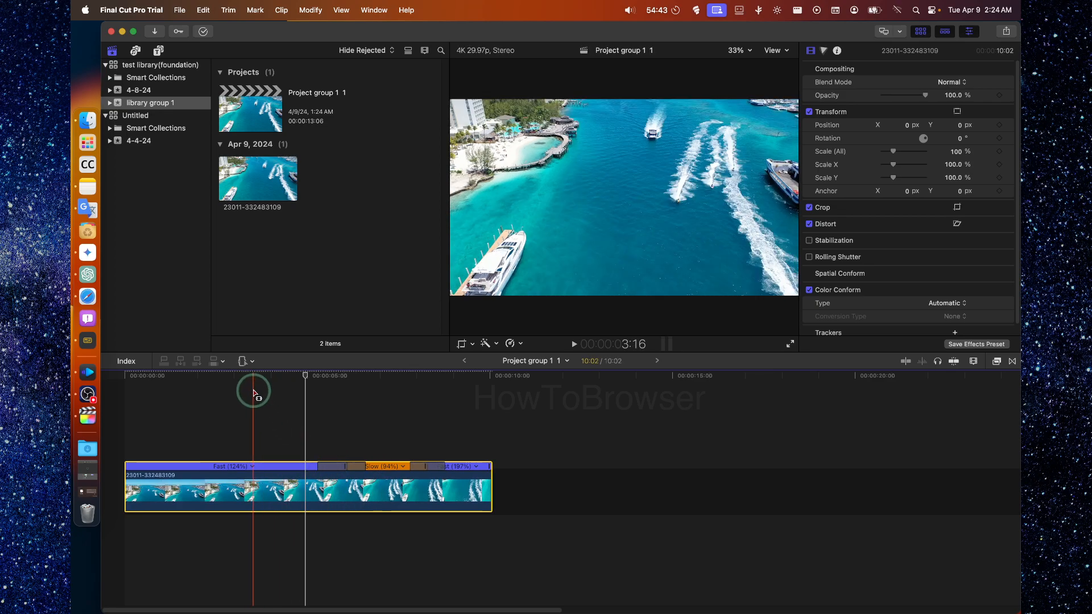
Mark a range about 2:17 long around the 5-second mark with the Range Selection tool and slow it to 50%.
click(245, 360)
click(273, 438)
drag(385, 495, 292, 492)
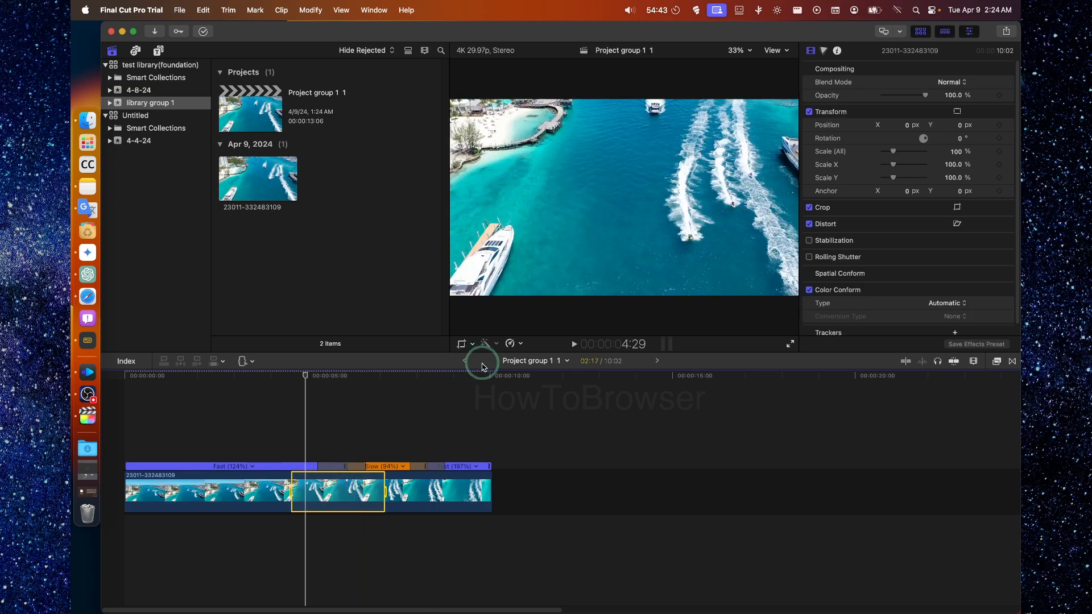
click(510, 344)
mouse_move(543, 370)
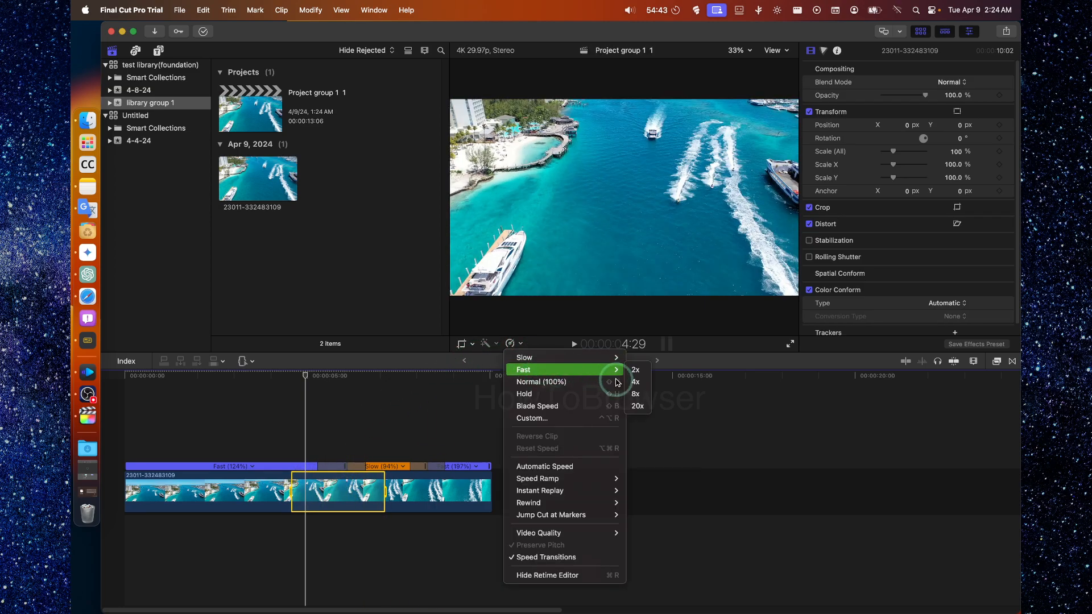
click(637, 358)
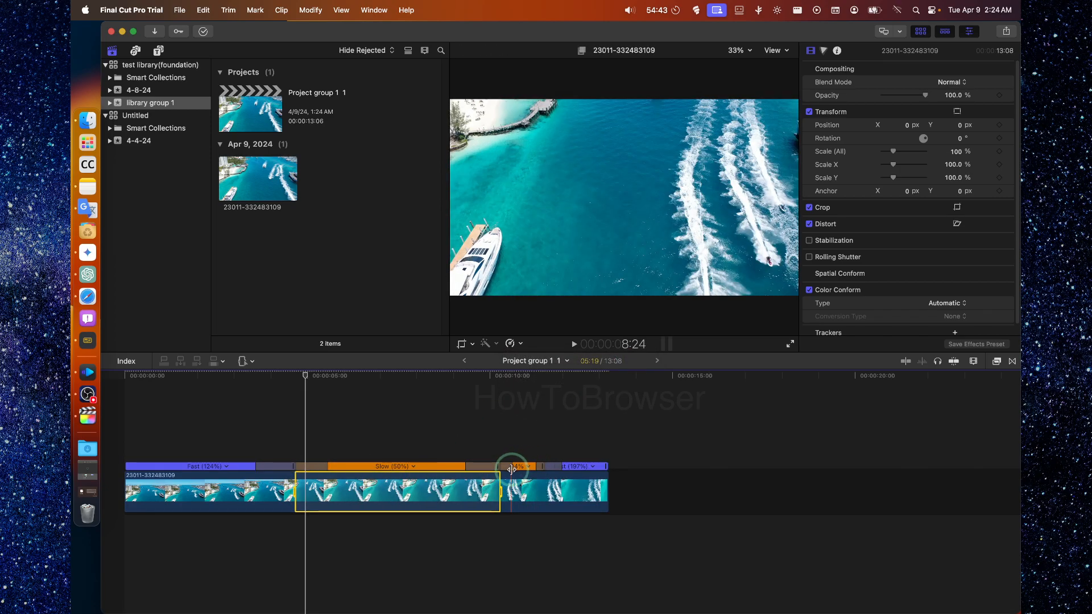
Set the short 94% segment after the 50% section to Normal (100%) speed.
click(528, 466)
click(528, 470)
click(529, 470)
click(543, 466)
click(528, 466)
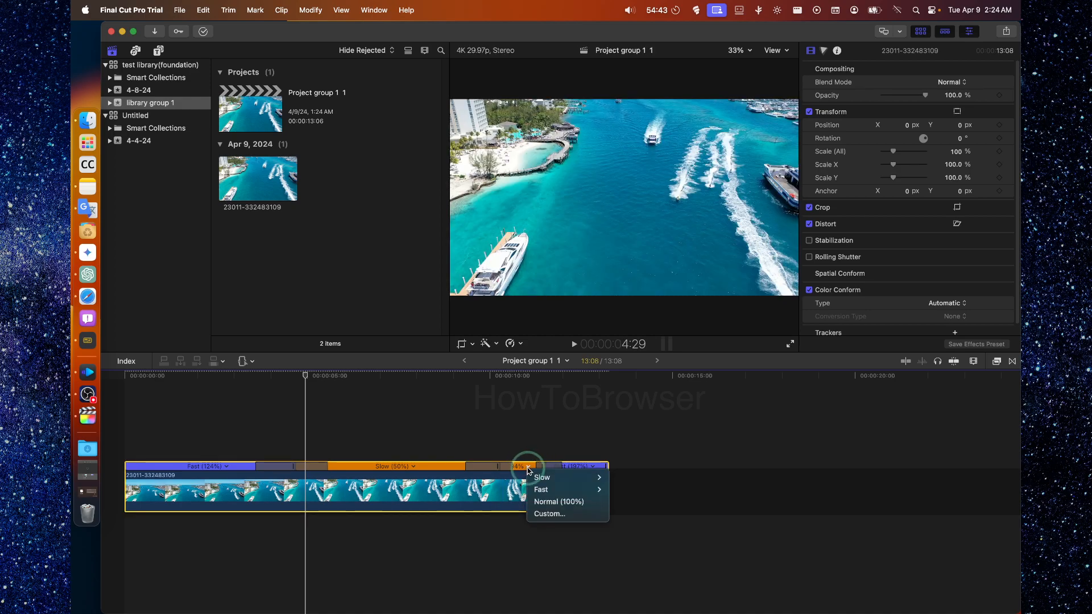
click(549, 501)
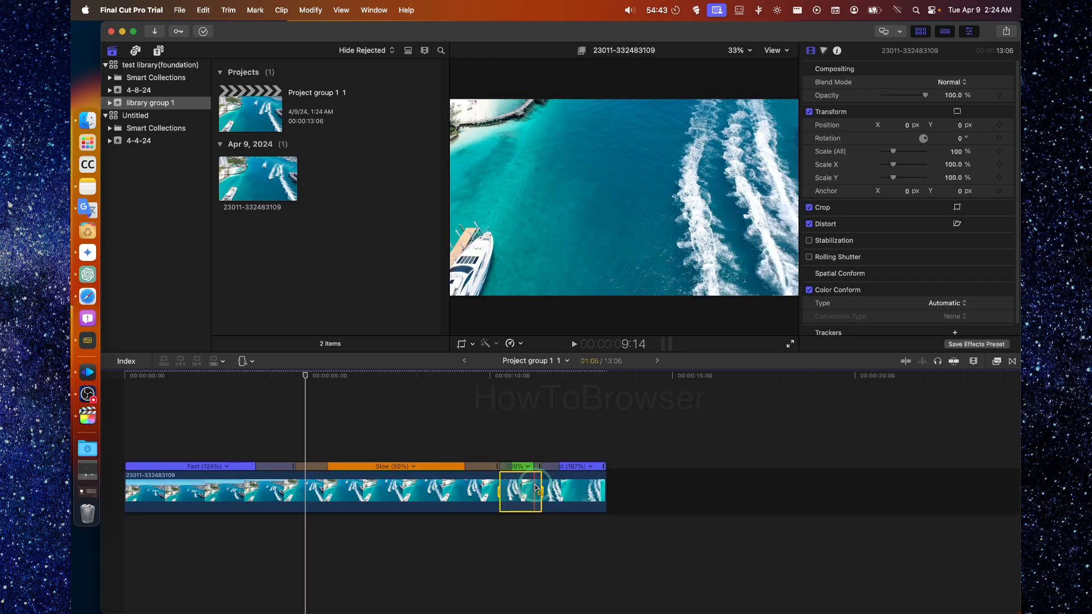
Shorten the slow middle segment to raise its speed, and review the clip from near its start.
drag(539, 466, 410, 468)
drag(304, 382, 233, 380)
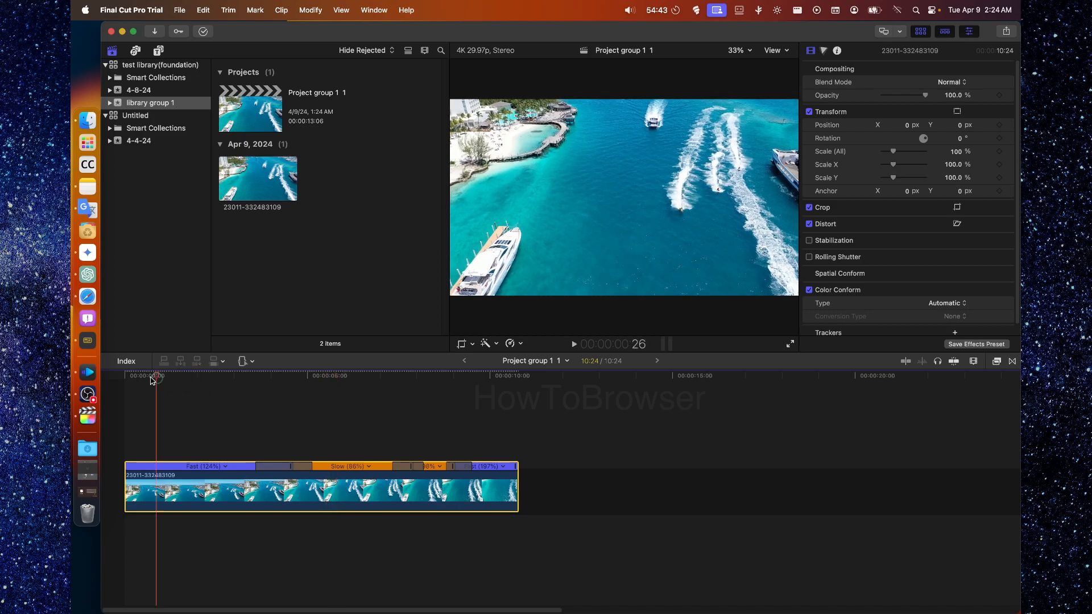
click(195, 465)
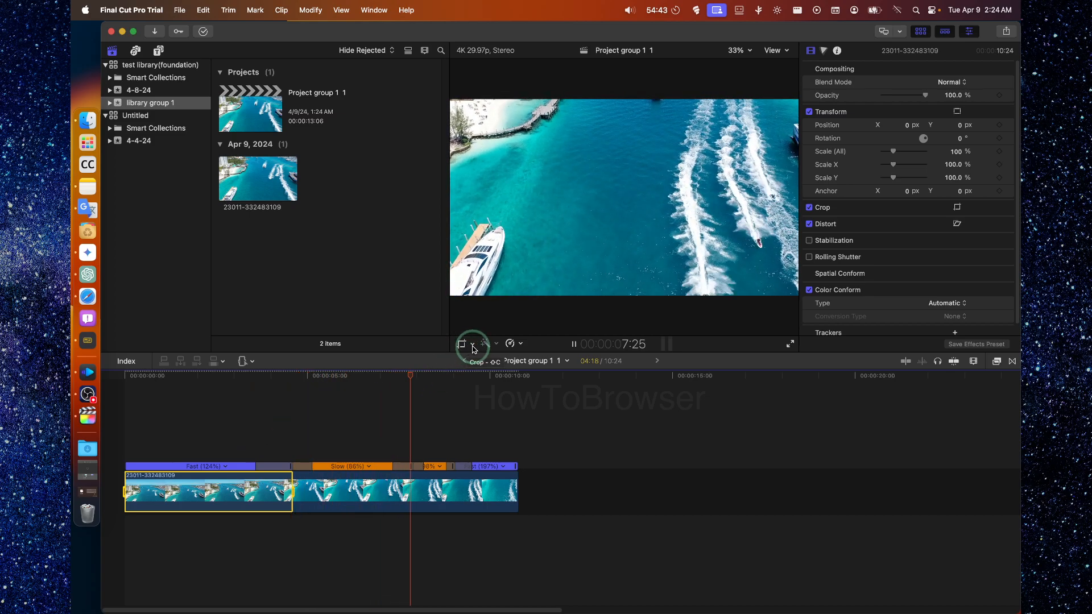
Set the middle segment's speed to Slow 50% and play the clip from about 3:06 to review it.
click(359, 465)
click(362, 470)
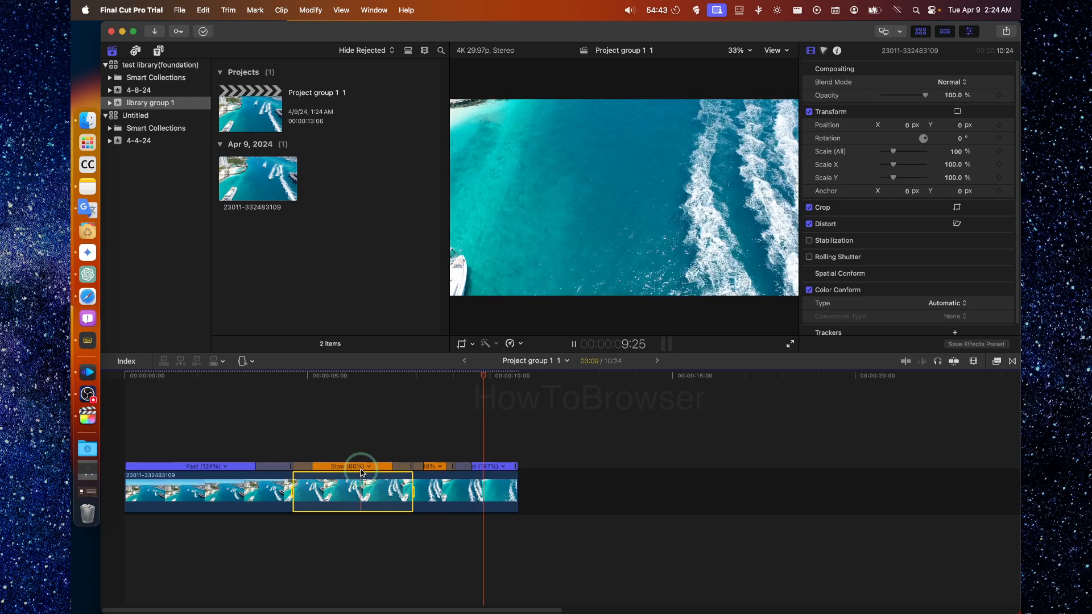
click(368, 466)
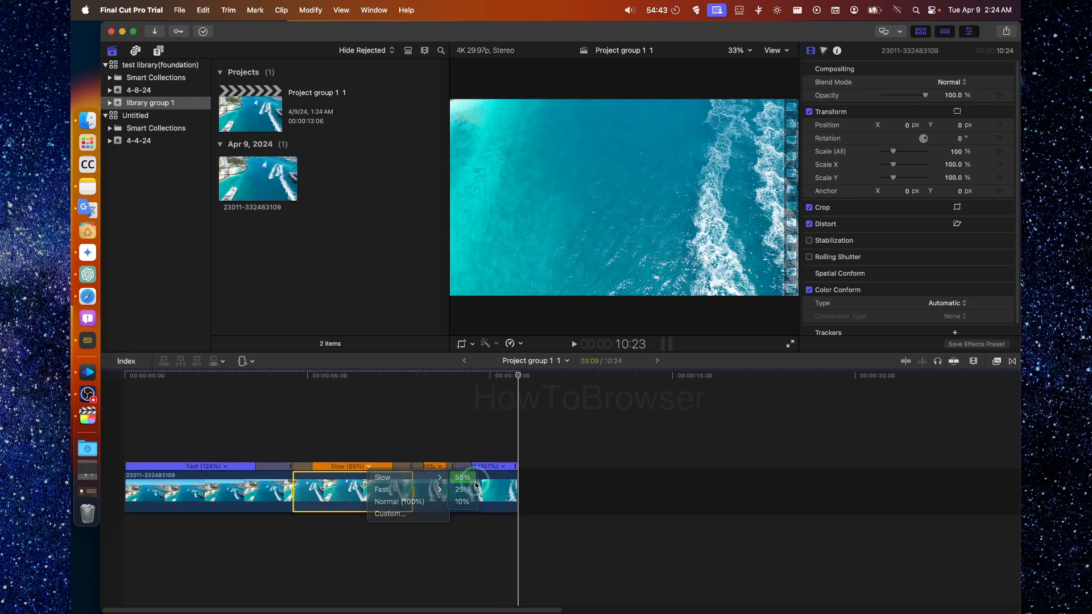
click(463, 477)
click(246, 375)
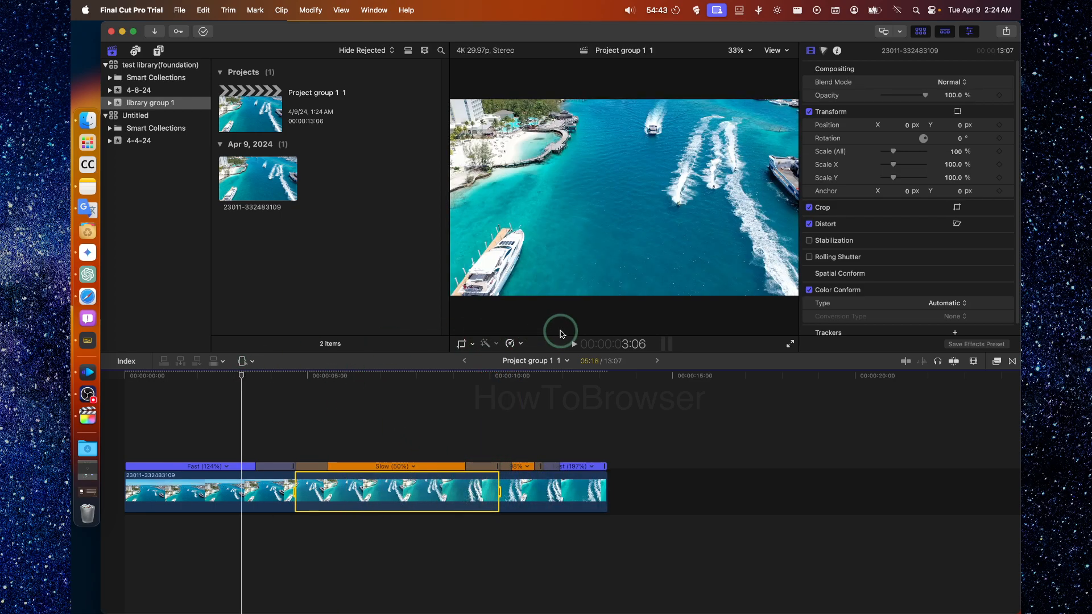
click(575, 343)
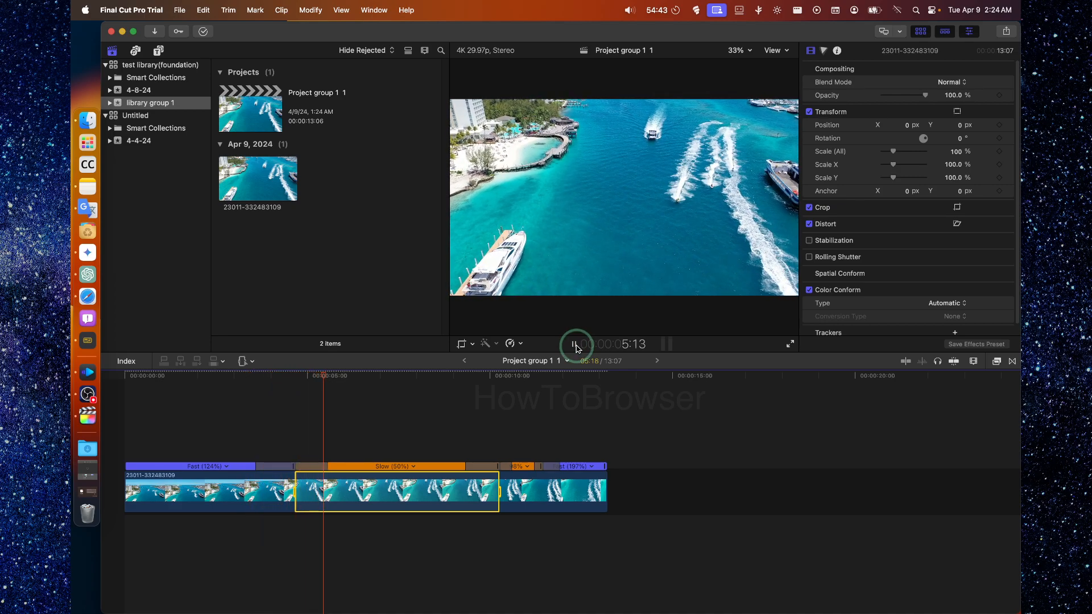
Stop playback and undo the speed edits until the whole clip is back at Normal (100%) speed.
click(575, 344)
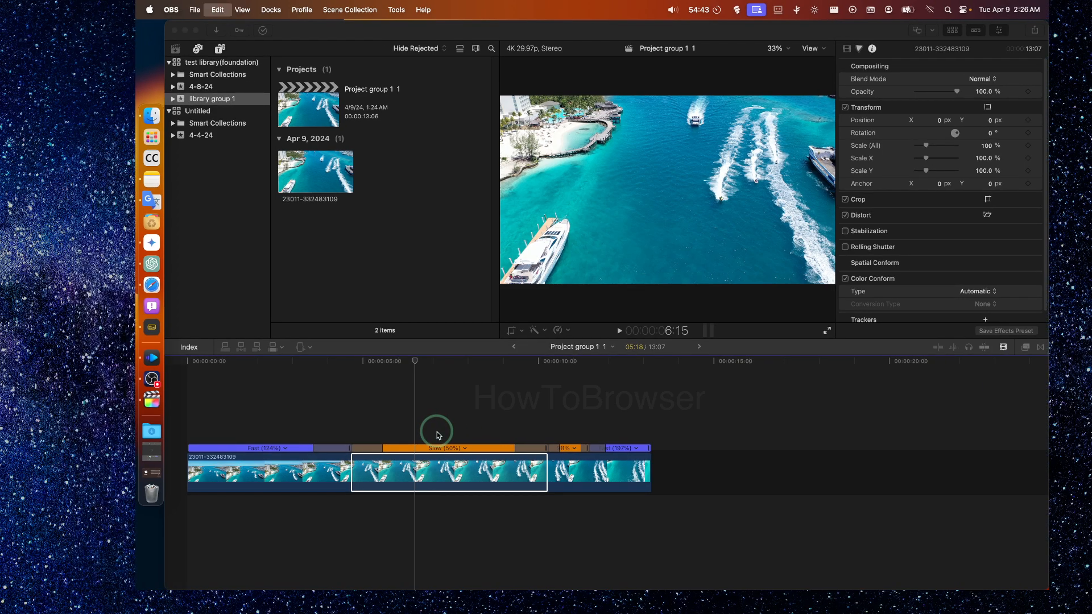
click(449, 424)
key(super+z)
key(super+z)
key(super+z)
key(super+z)
key(super+z)
key(super+z)
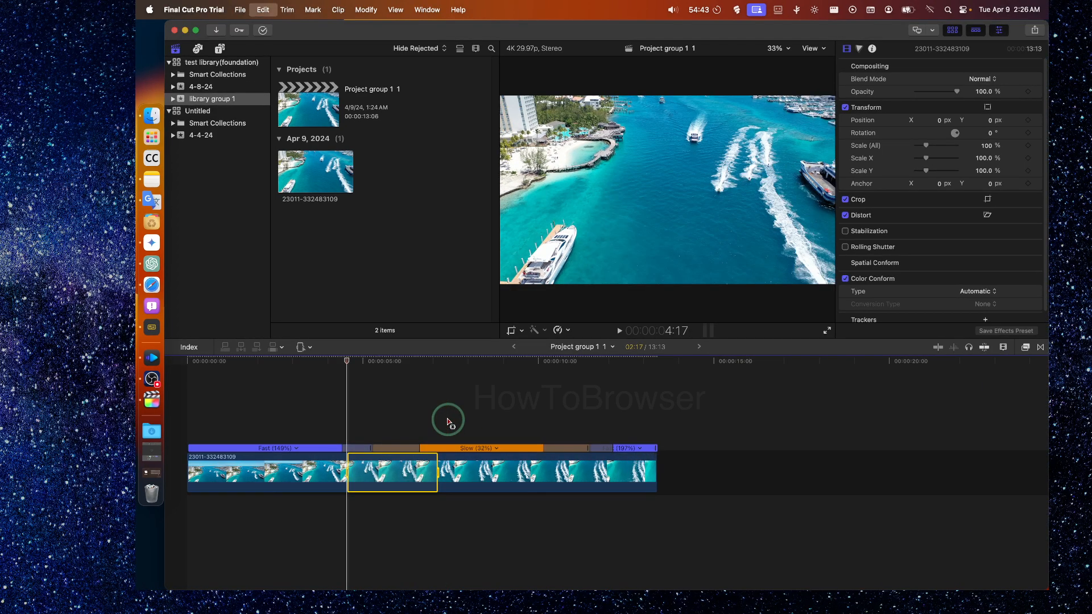
key(super+z)
key(super+z)
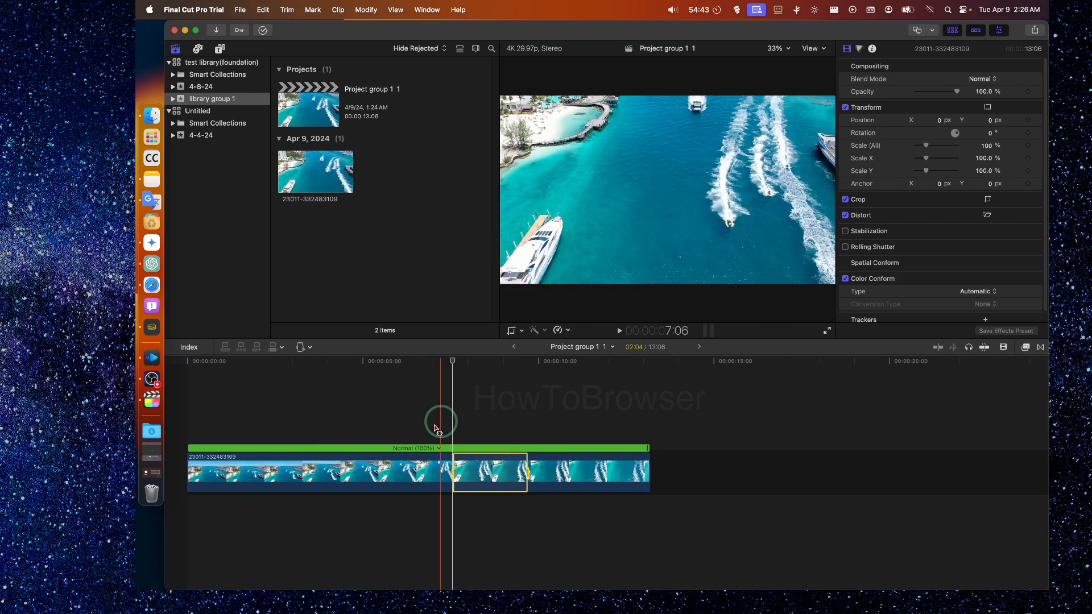
Mark a range about 3:15 long in the clip, starting just after the 5-second mark.
drag(340, 474, 386, 472)
drag(432, 470, 389, 470)
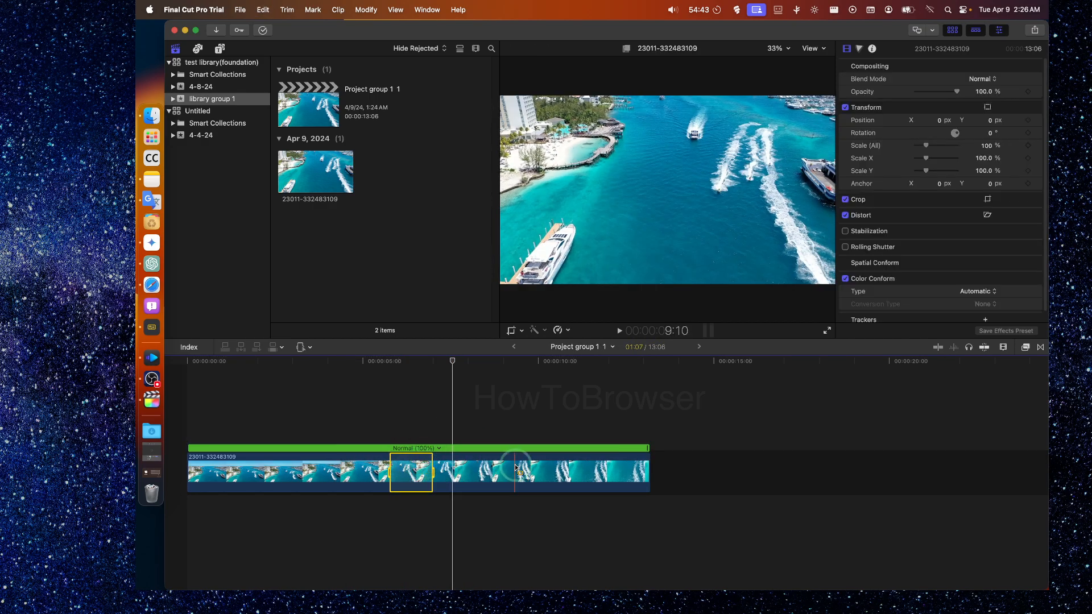
drag(451, 361, 375, 378)
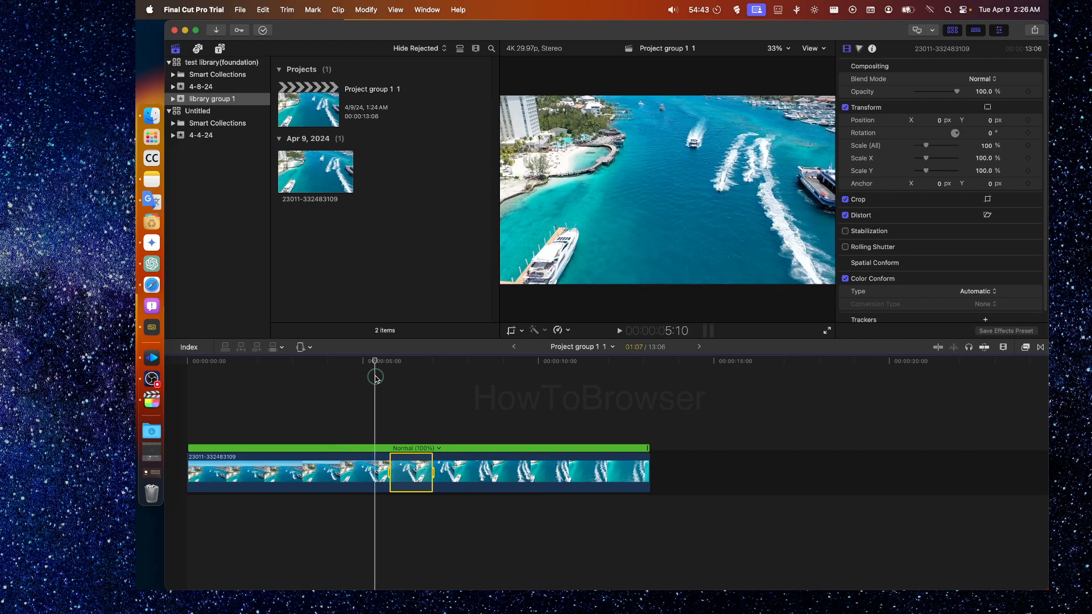
drag(368, 471, 486, 448)
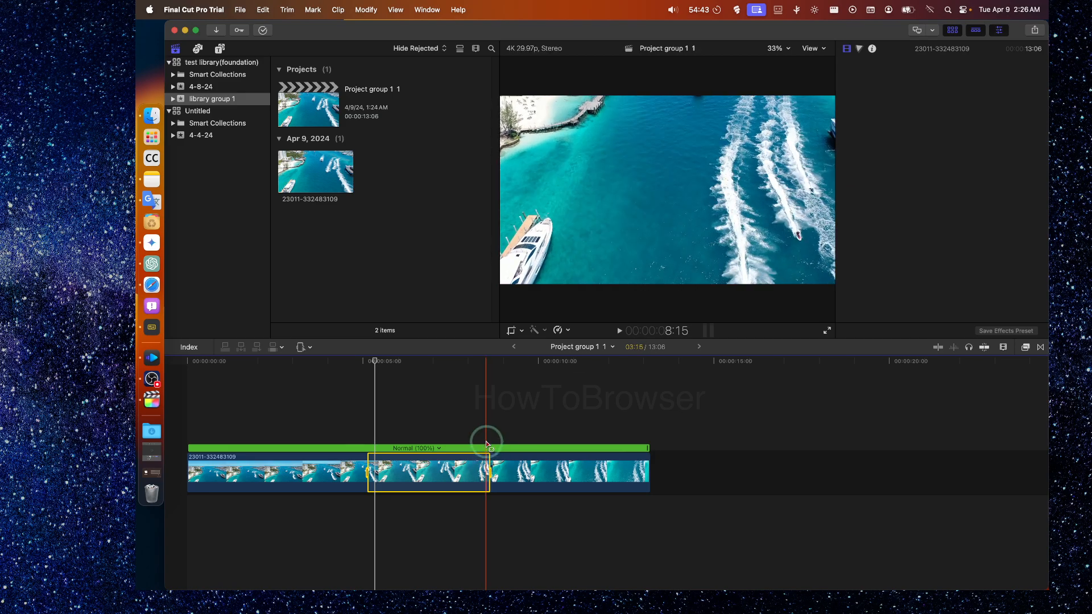
click(568, 332)
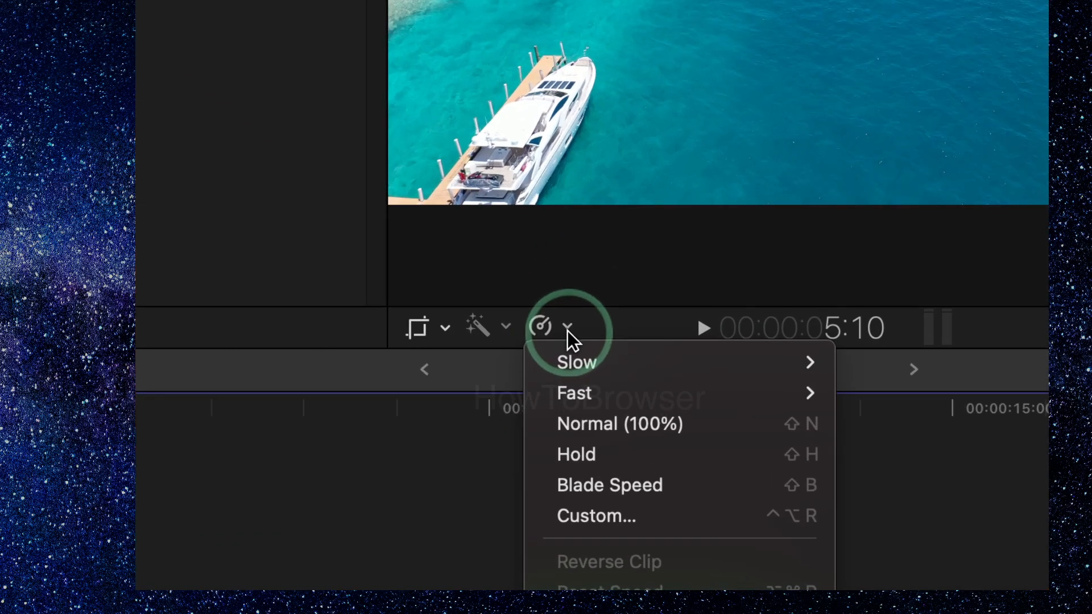
click(596, 515)
click(631, 281)
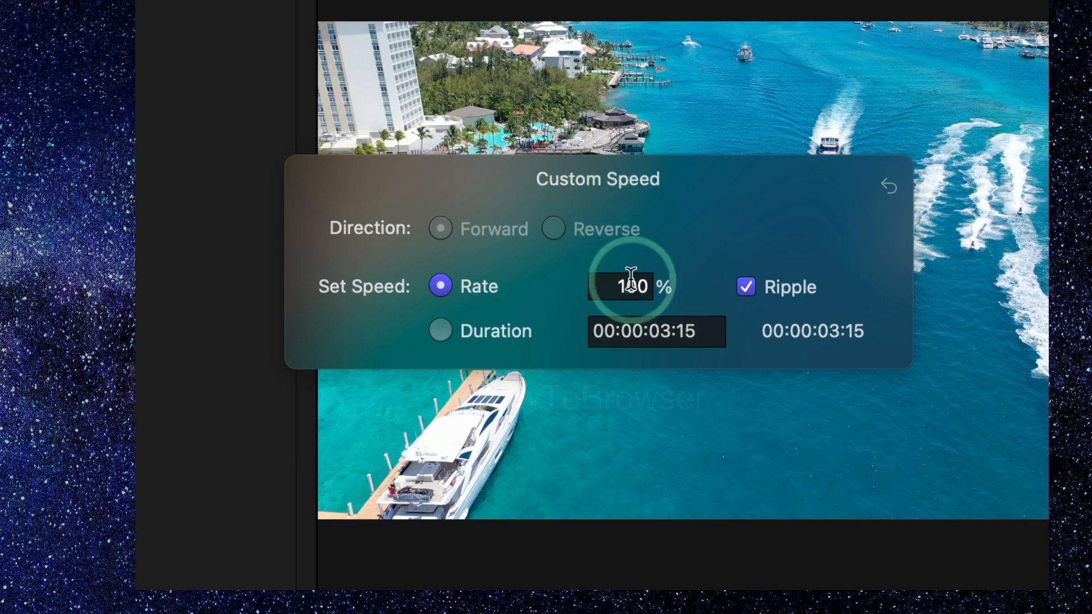
click(631, 279)
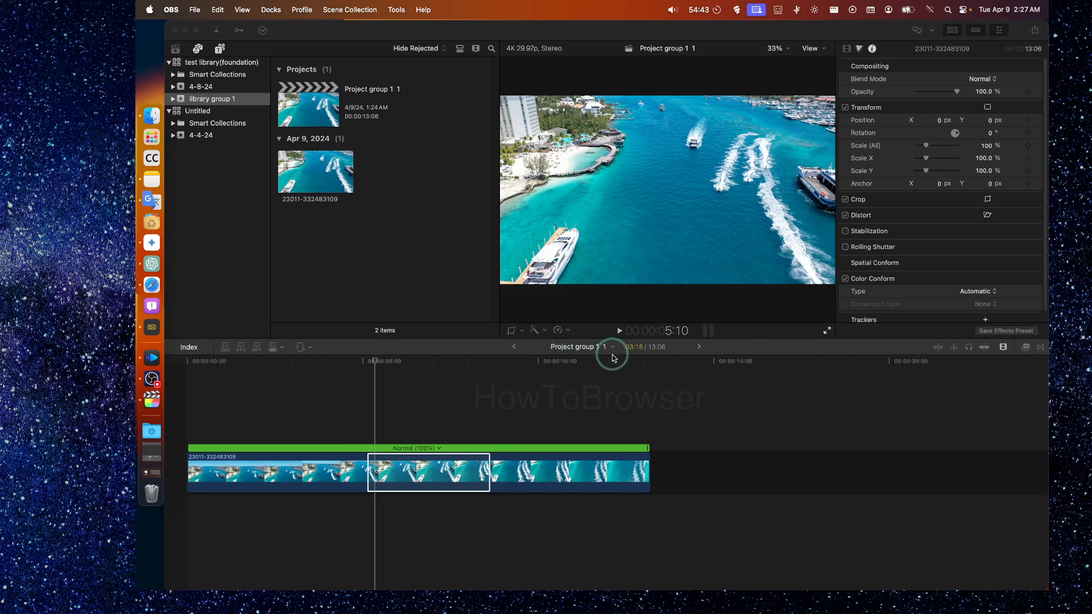
Set a custom speed rate of 1000% for the marked range, with Ripple on.
click(453, 463)
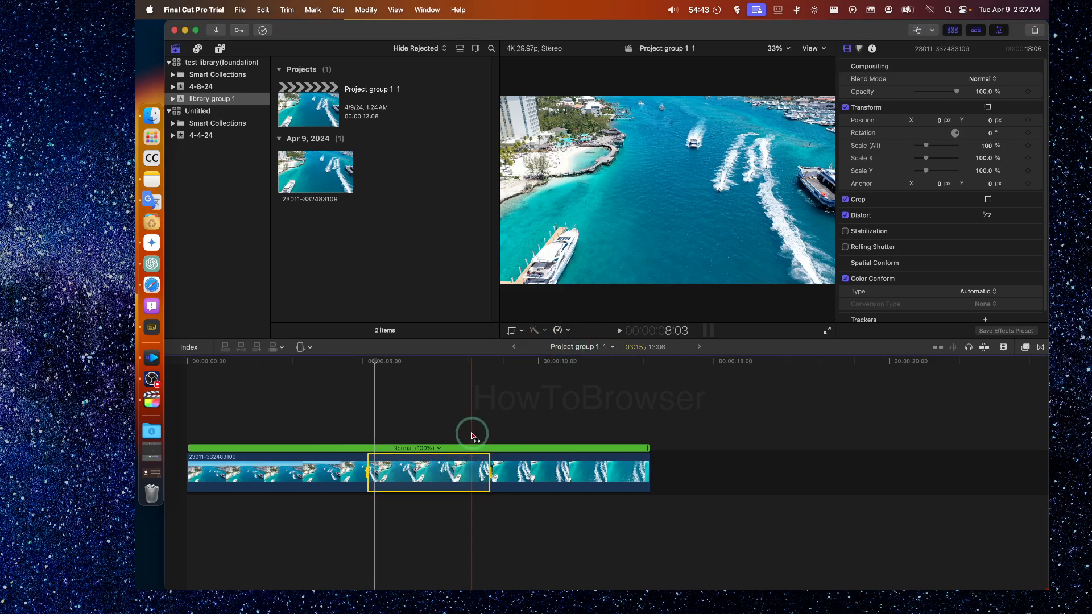
click(568, 333)
click(565, 402)
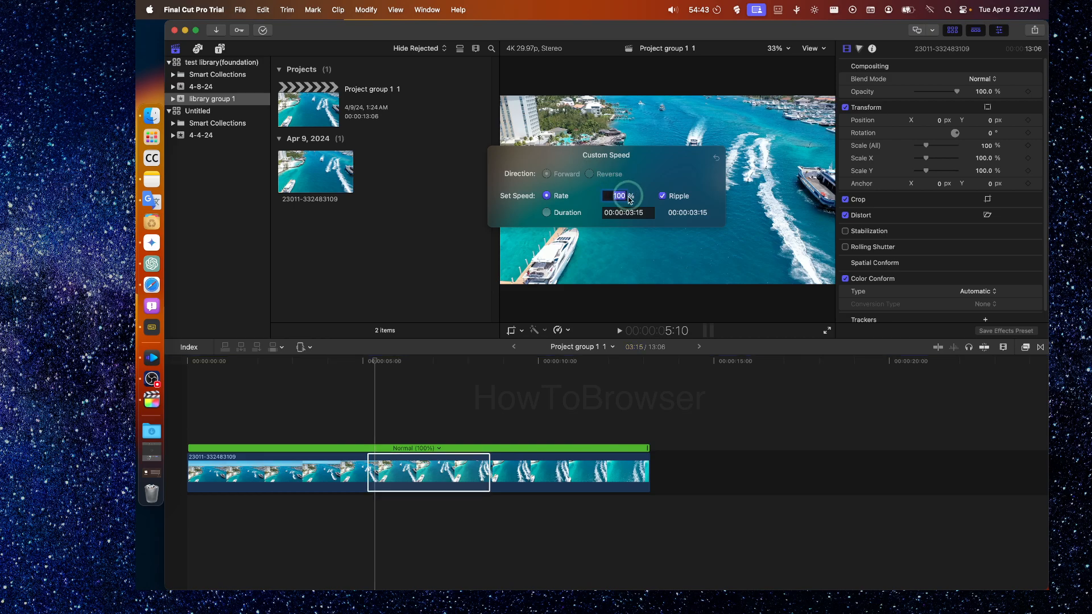
text(0)
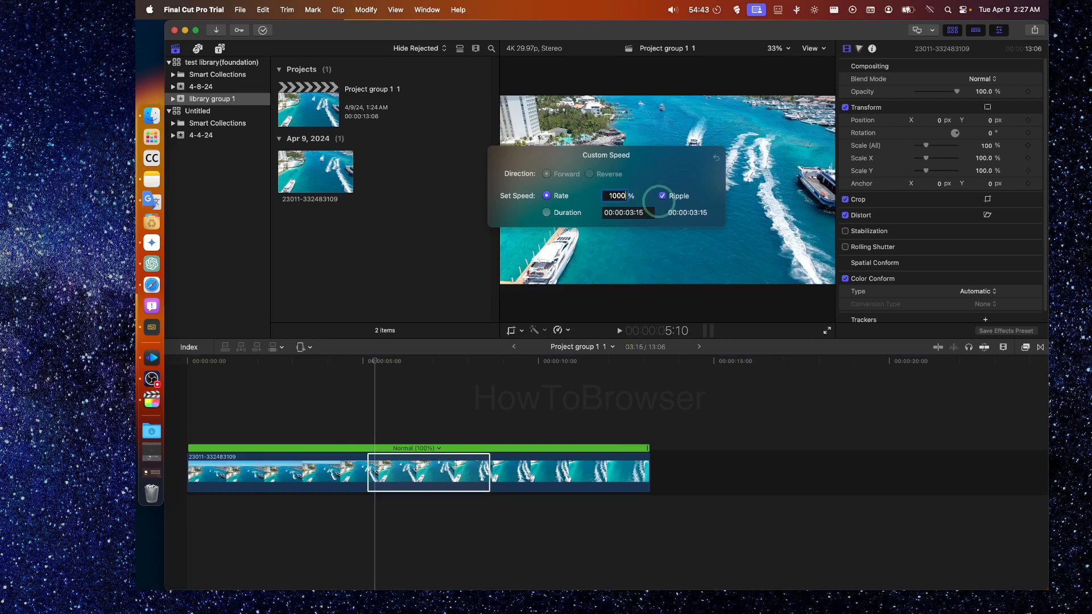
key(Return)
Play the clip repeatedly from around the 3-second mark to review the fast middle segment.
click(293, 361)
key(space)
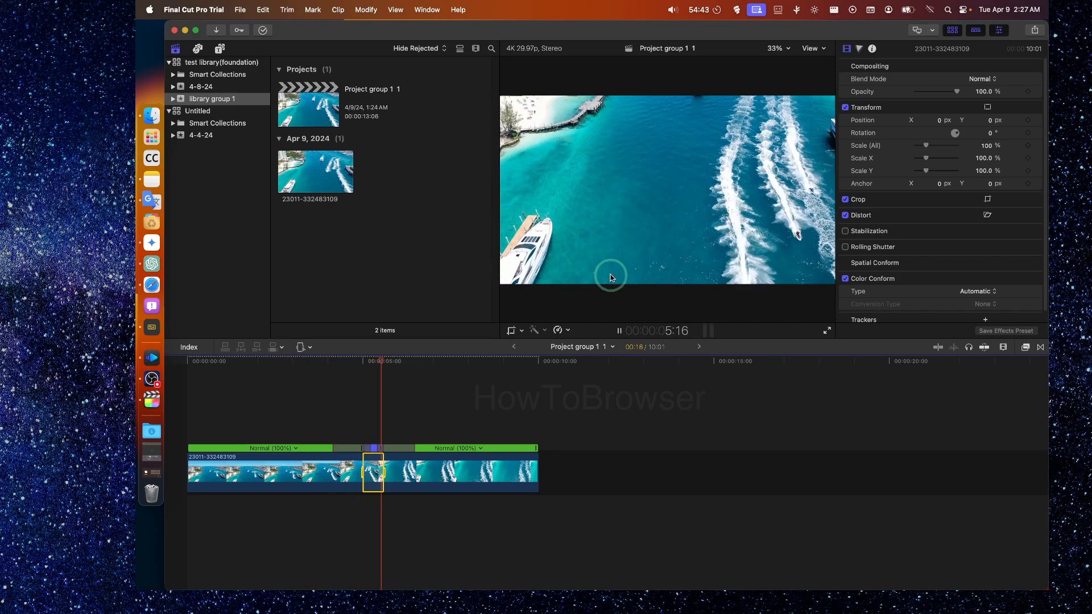
mouse_move(283, 364)
mouse_down()
mouse_move(434, 364)
mouse_move(287, 367)
mouse_up()
key(space)
key(space)
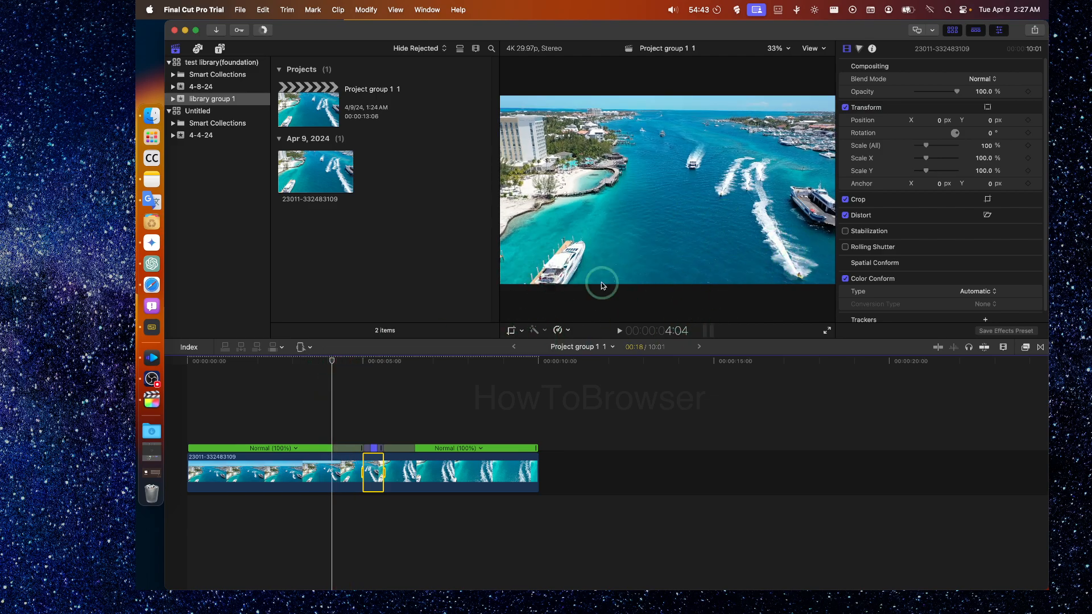
drag(342, 365, 310, 370)
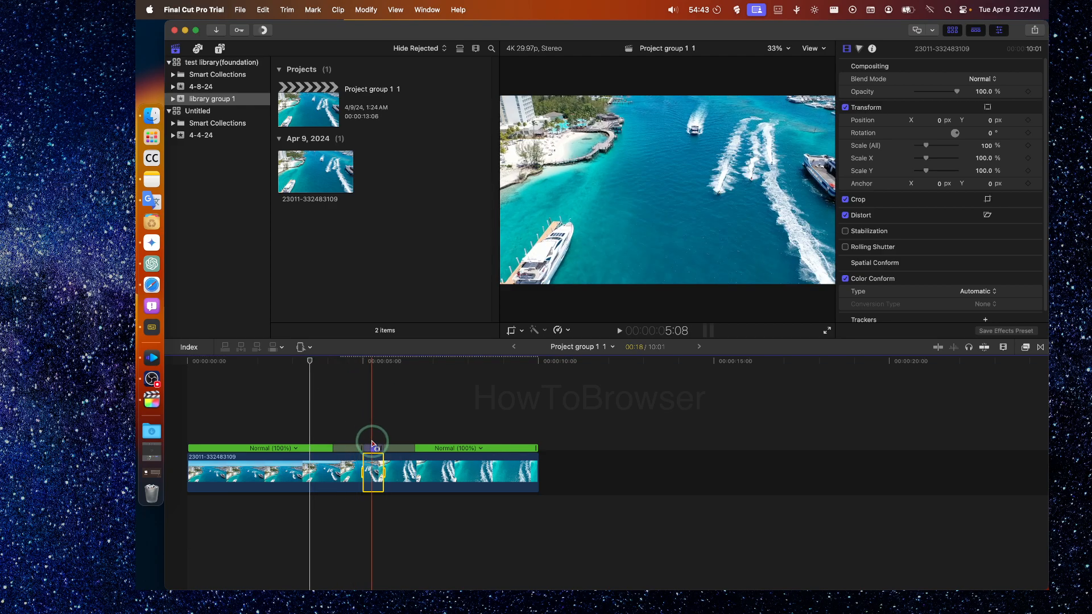
Stretch the fast middle segment to lower its speed to 319%, and examine its speed presets.
drag(382, 448, 506, 452)
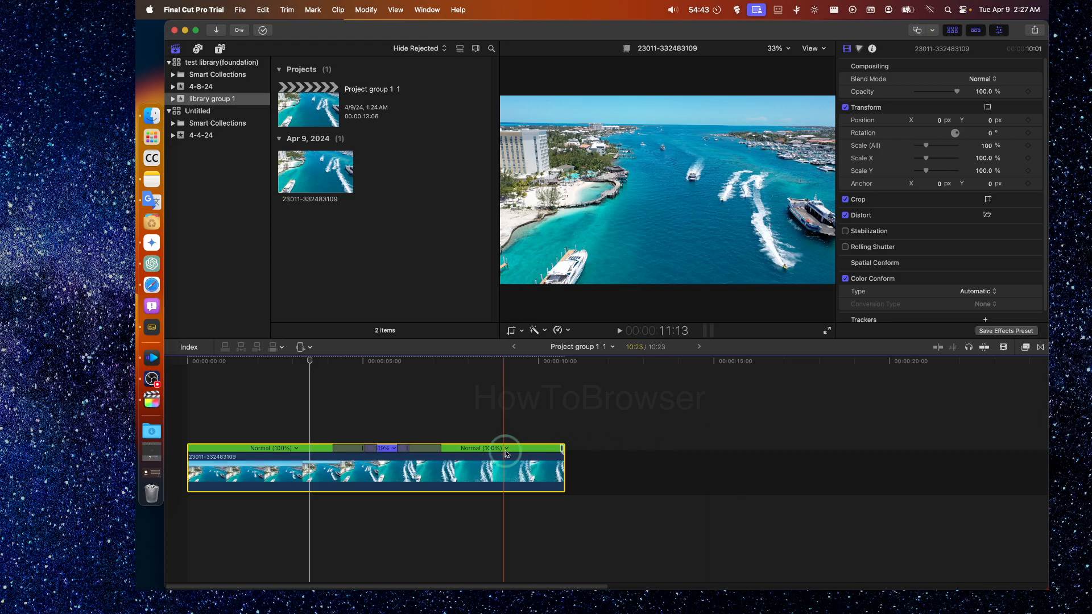
click(393, 450)
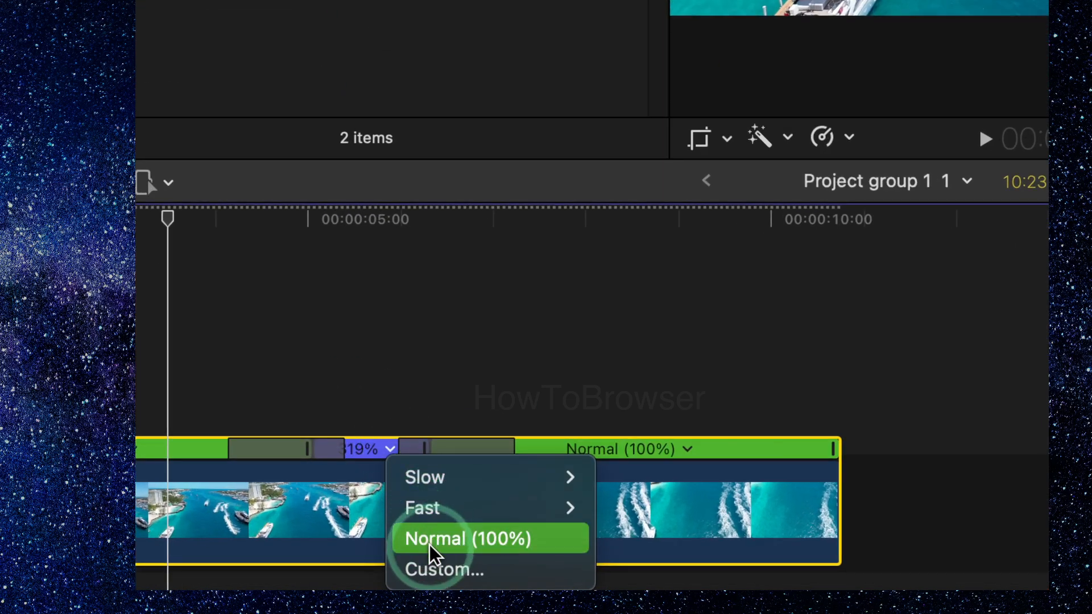
mouse_move(412, 471)
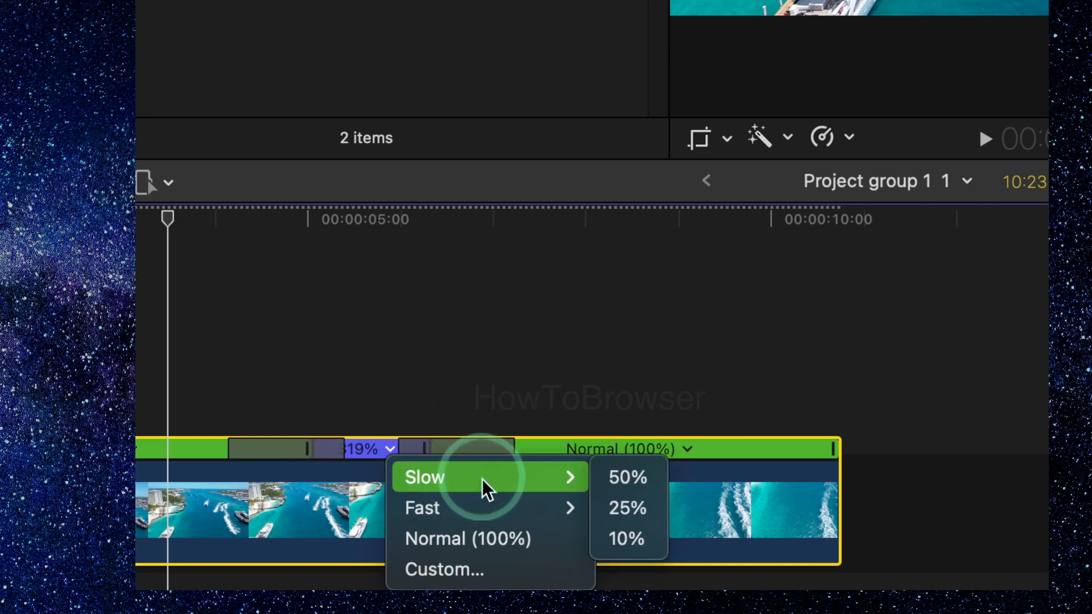
Set the middle segment's custom speed rate to 1000% and close the speed settings.
click(392, 451)
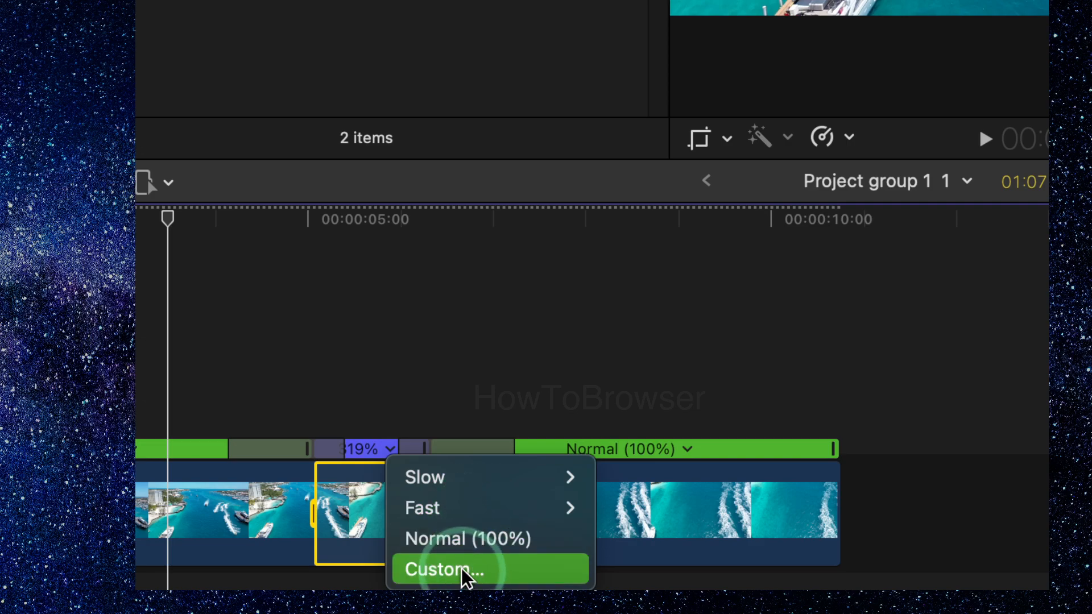
mouse_move(465, 515)
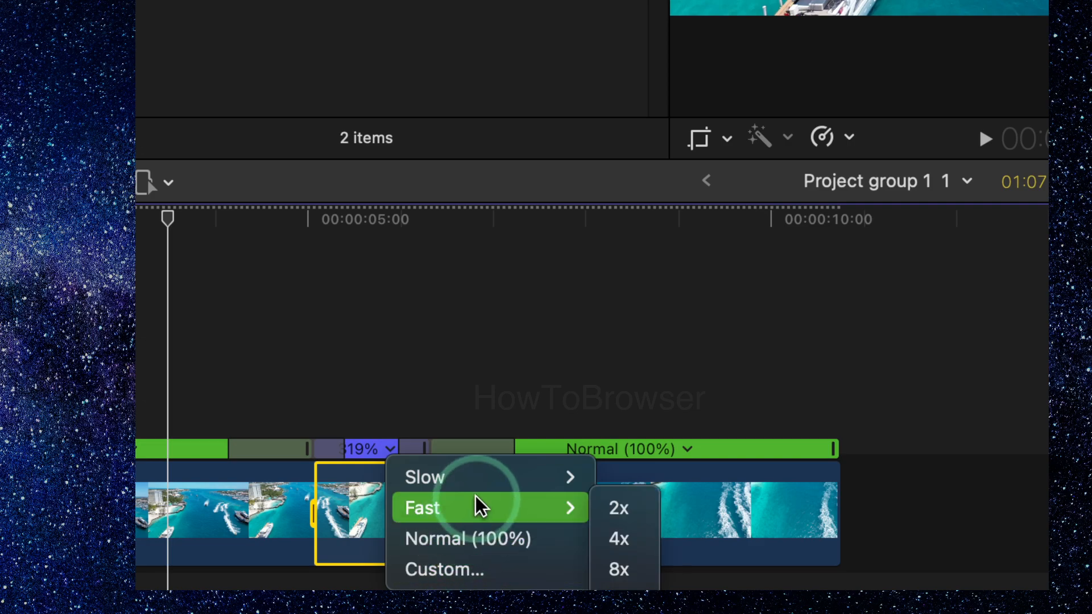
mouse_move(527, 490)
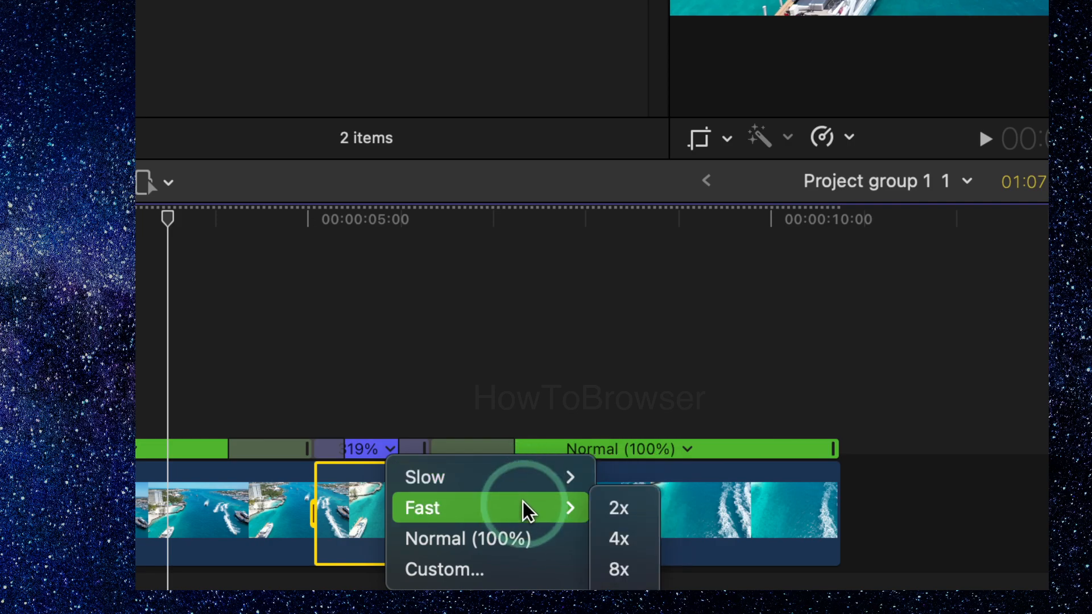
click(463, 568)
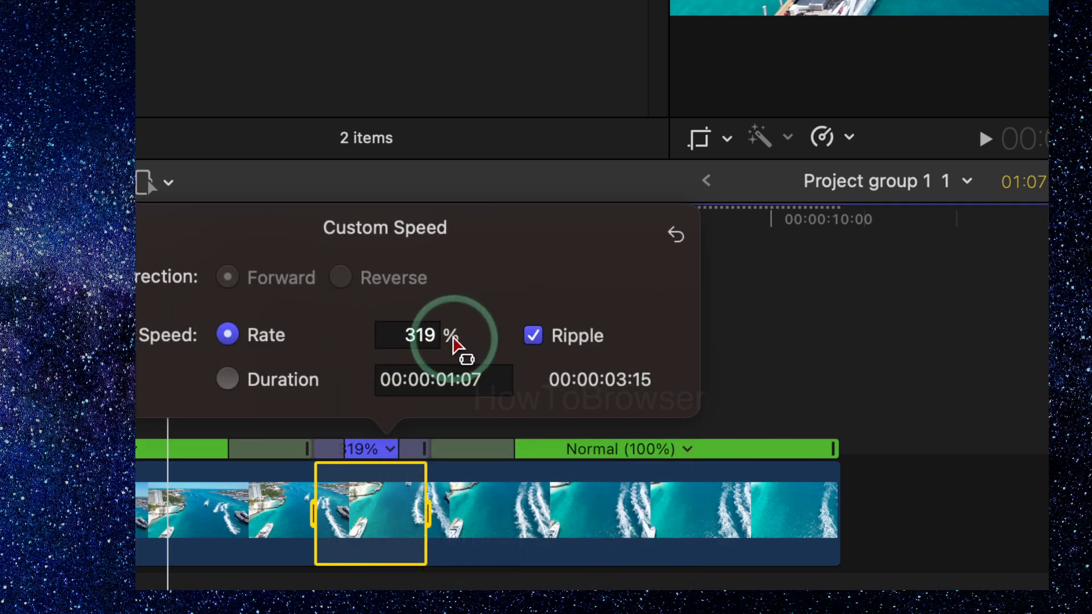
click(424, 336)
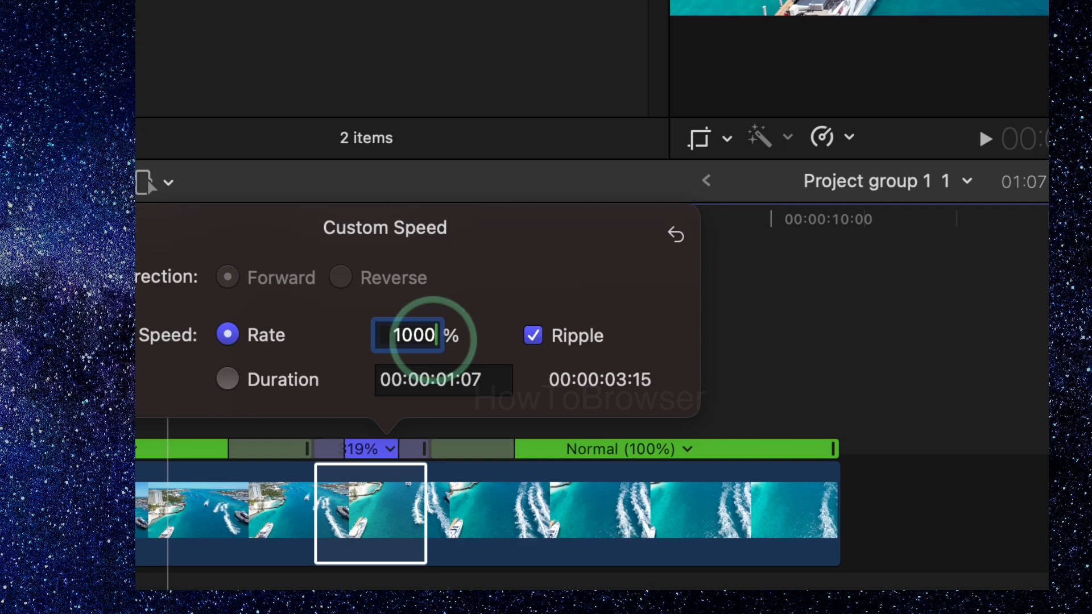
key(Return)
click(651, 267)
Play the clip from just before the 4-second mark through the fast segment, and stop near 7:26.
click(189, 236)
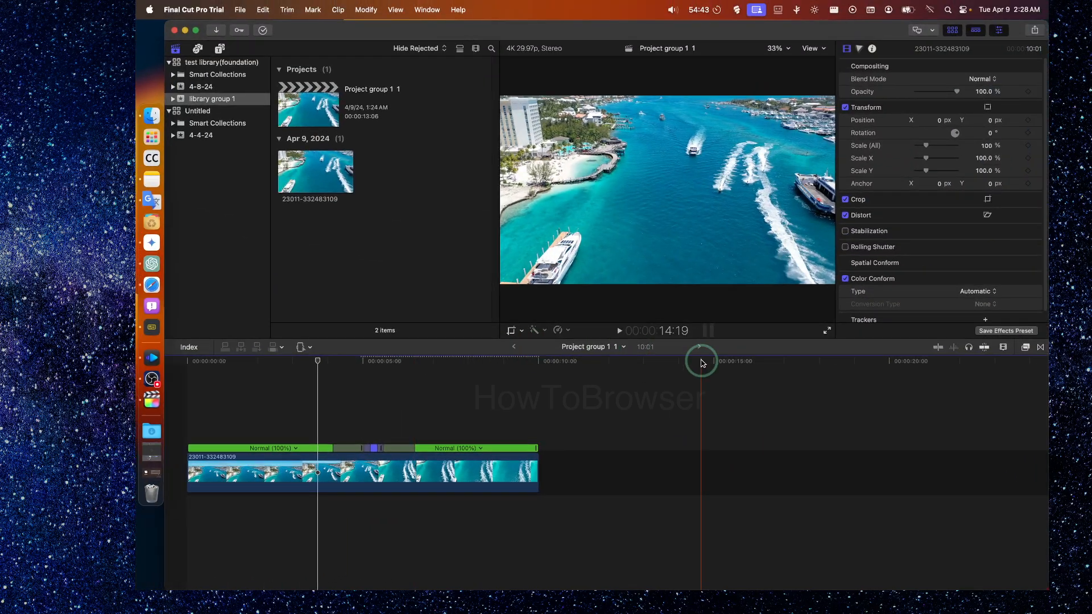
click(985, 139)
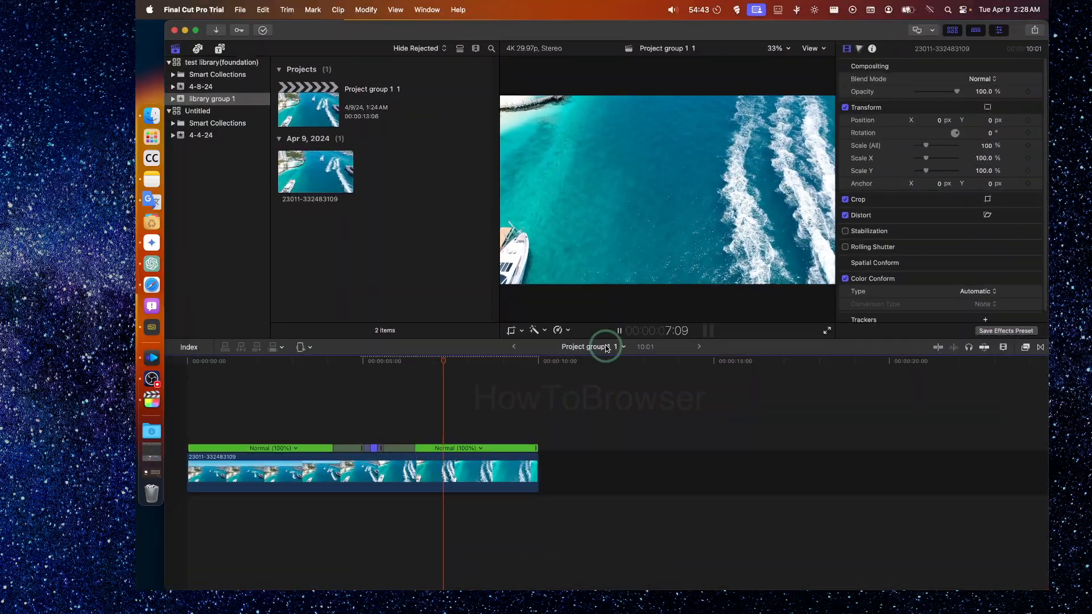
click(619, 330)
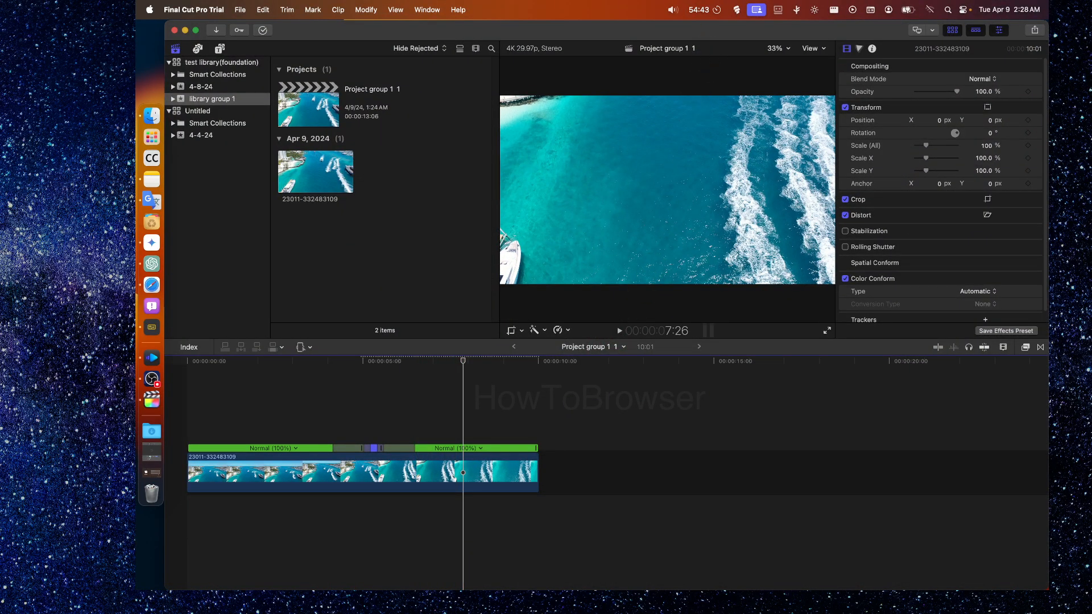